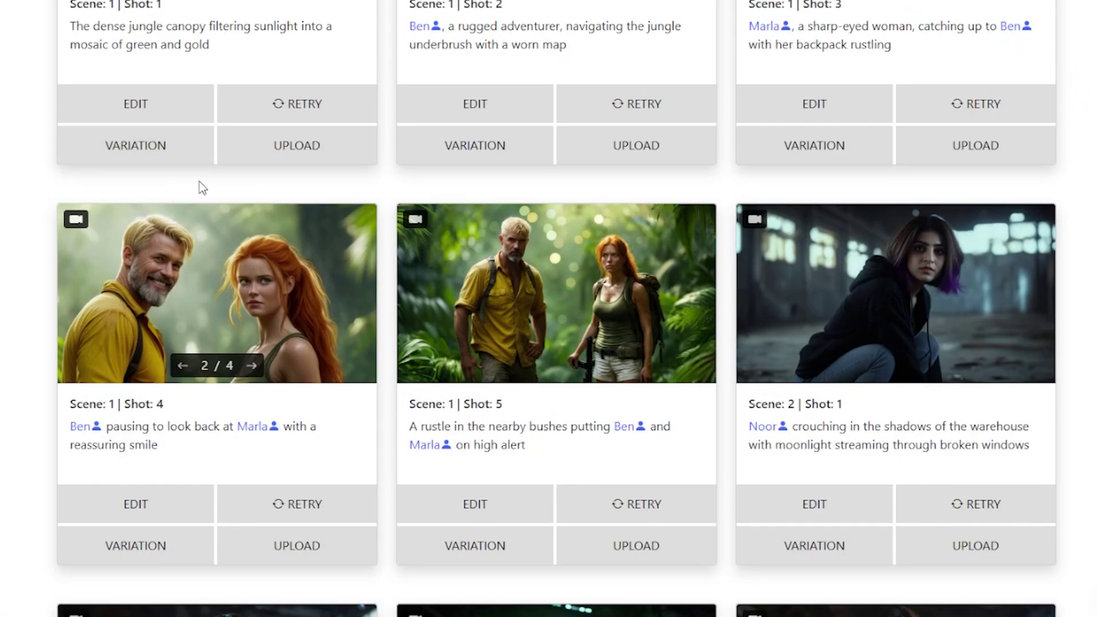
Duplicate Shot 4 as Shot 5 and regenerate it with 'The man looks toward her girlfriend with a warm smile'.
mouse_move(183, 252)
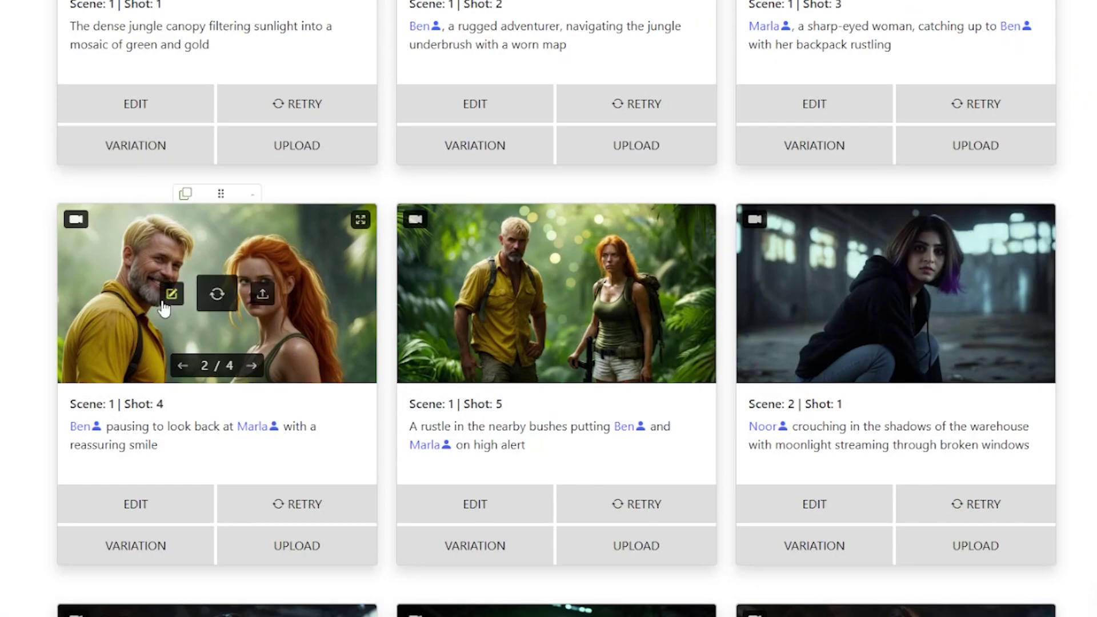
left_click(185, 195)
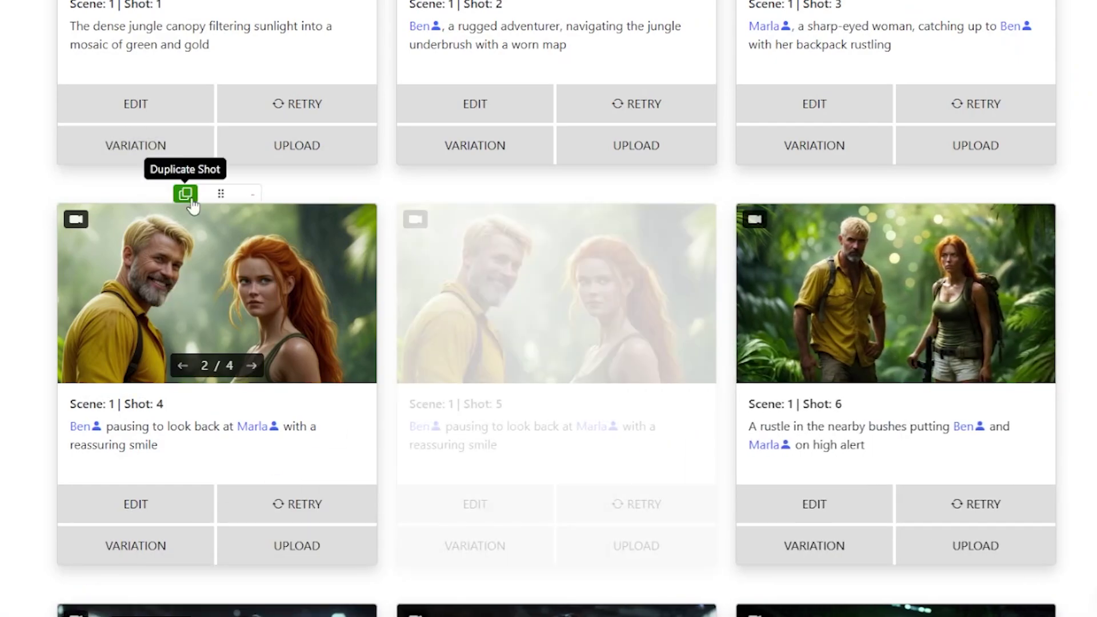
left_click(474, 546)
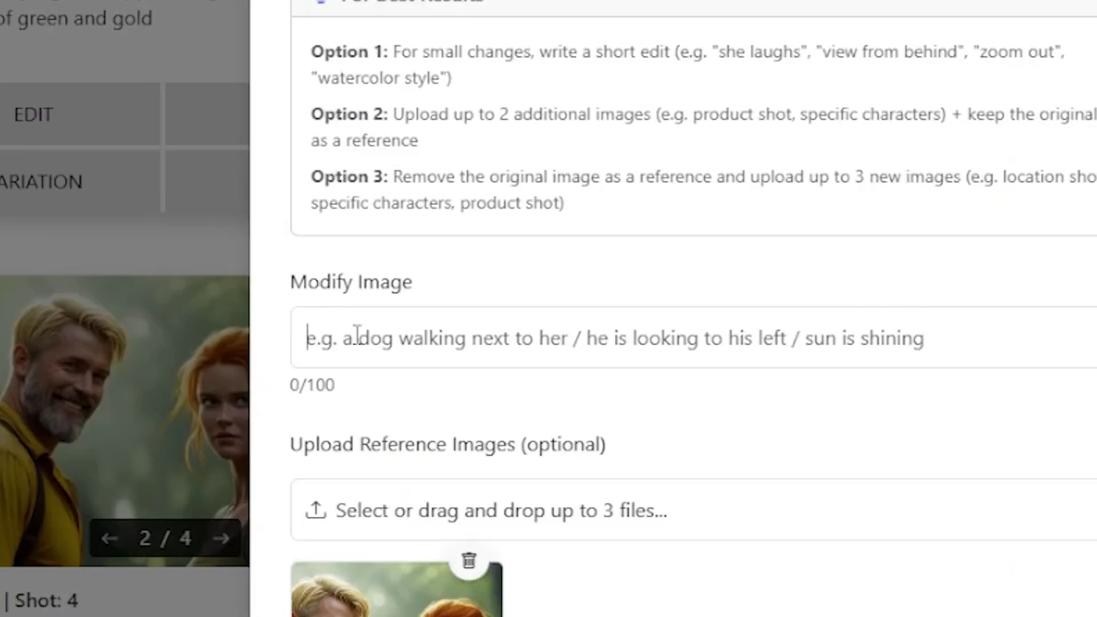
left_click(335, 240)
type("The man looks toward her girlfriend with a warm smile")
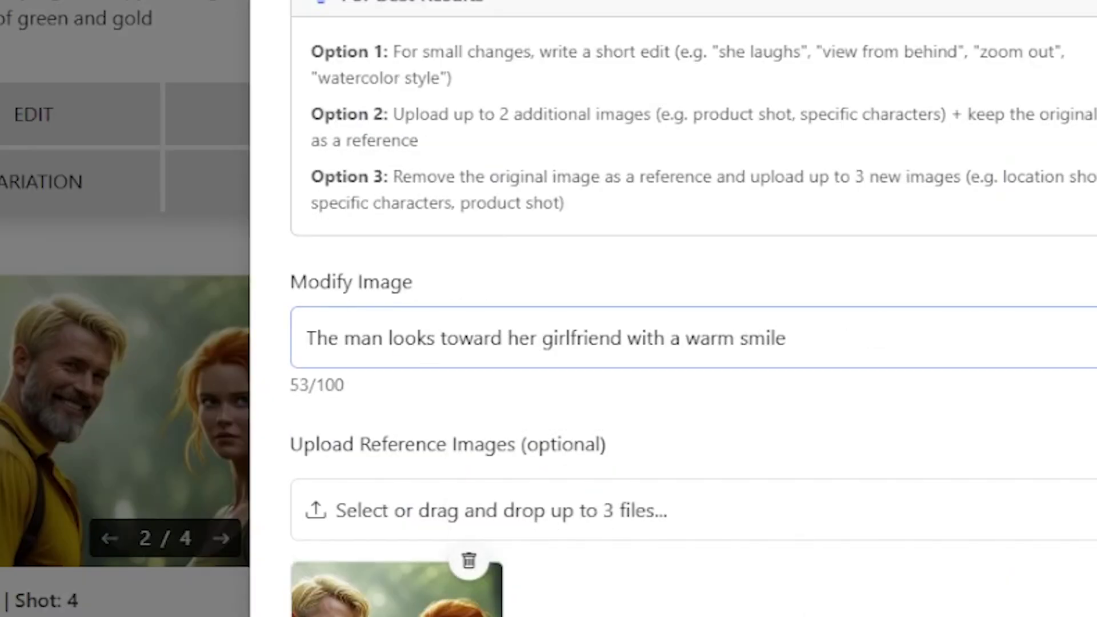
key("Return")
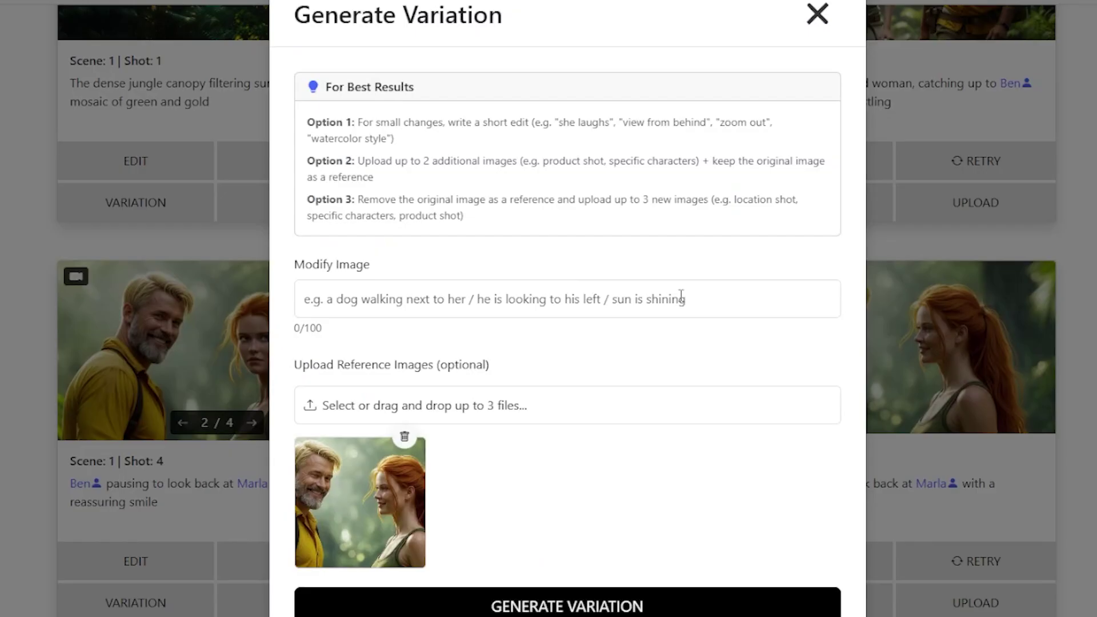
Enter the prompts 'They lean in for a gentle kiss' and 'He bursts into laughter, head slightly tilted back'.
left_click(551, 313)
type("They lean in for a gentle kiss")
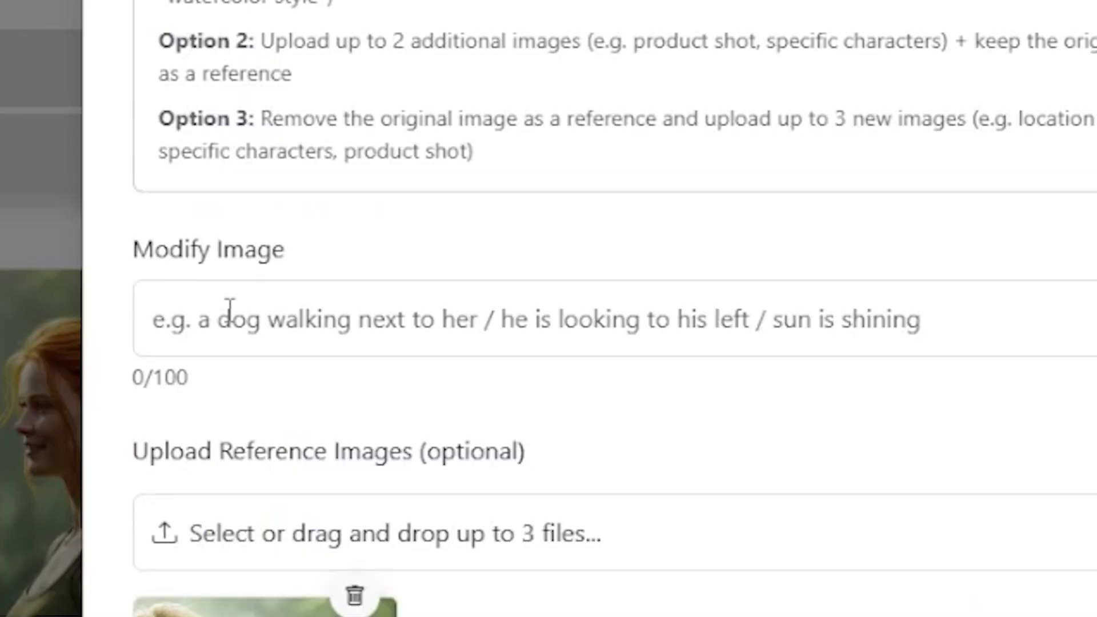
left_click(228, 311)
type("He bursts into laughter, head slightly tilted back")
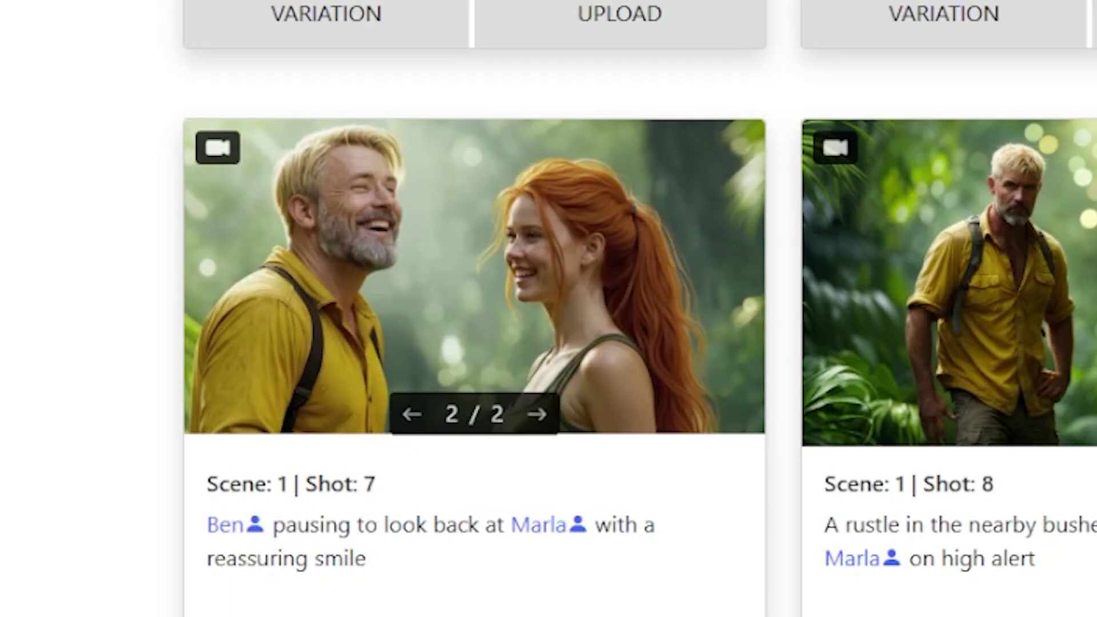
scroll(548, 309, "up", 2)
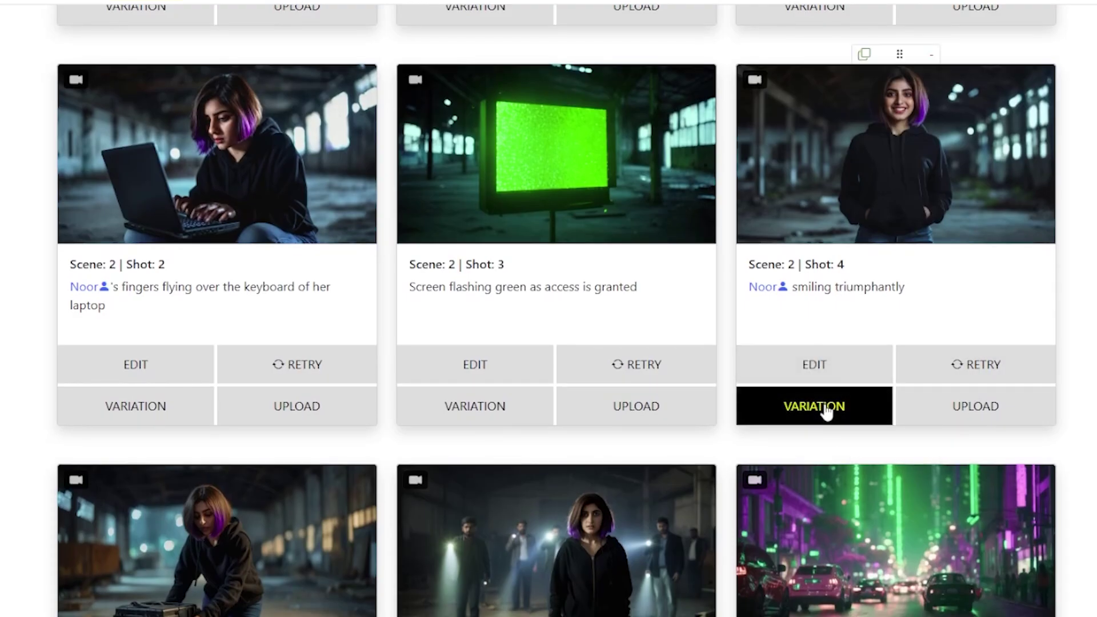
Request an 'Extreme close-up on her eyes' variation of Noor's smiling shot.
left_click(826, 408)
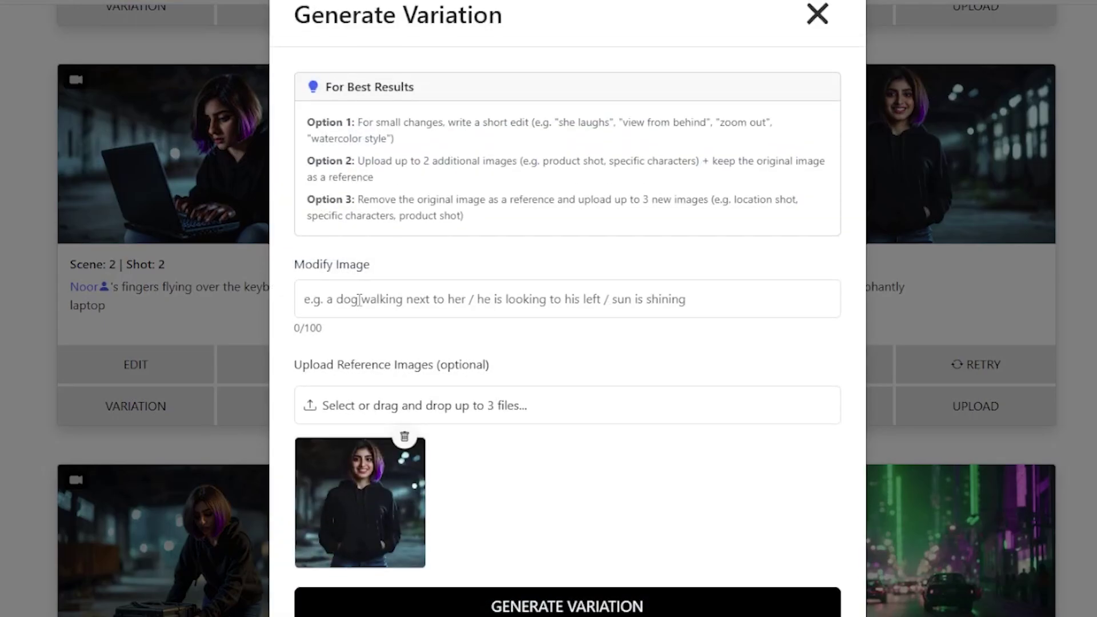
type("Extreme close-up on her eyes")
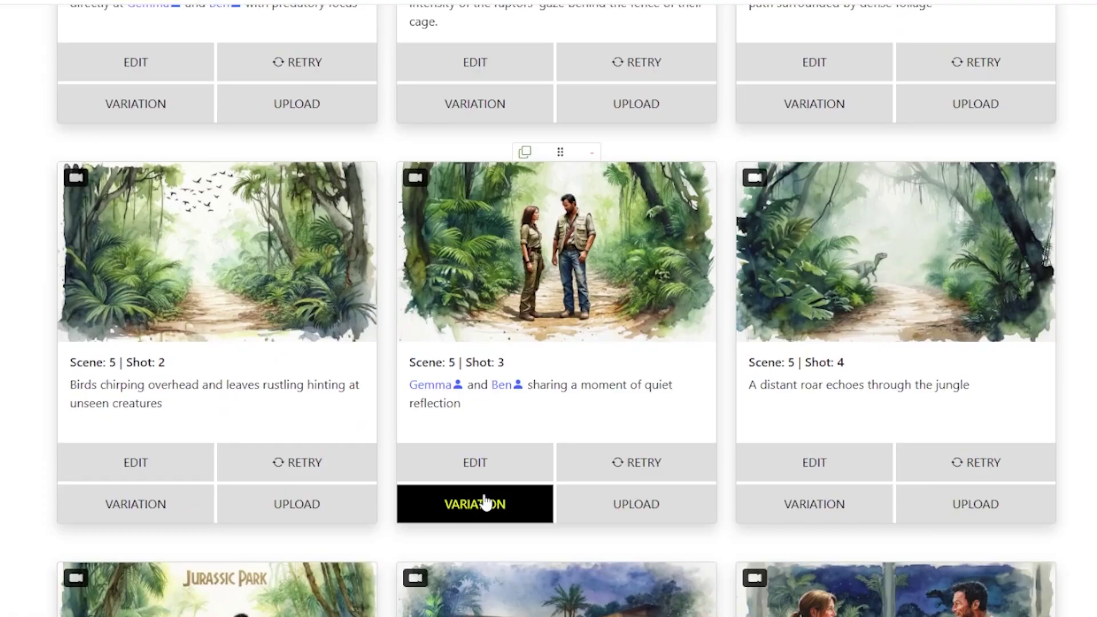
Paste an over-the-shoulder prompt for the Gemma-and-Ben shot and an aerial drone prompt for the dinosaur shot.
left_click(484, 502)
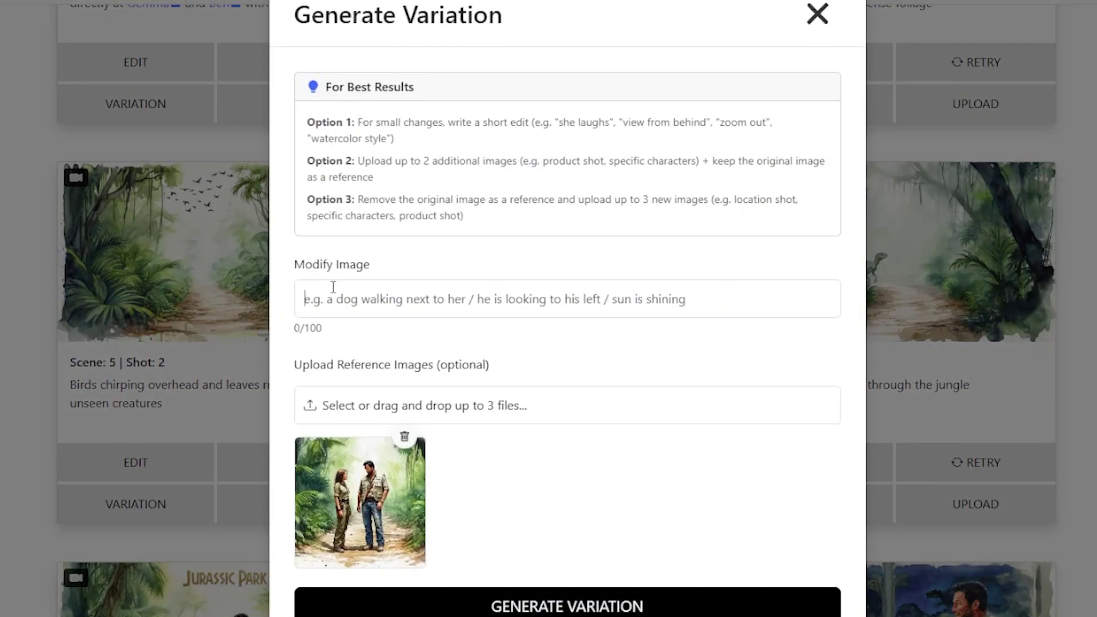
left_click(333, 287)
type("Over-the-shoulder shot from behind the main characters")
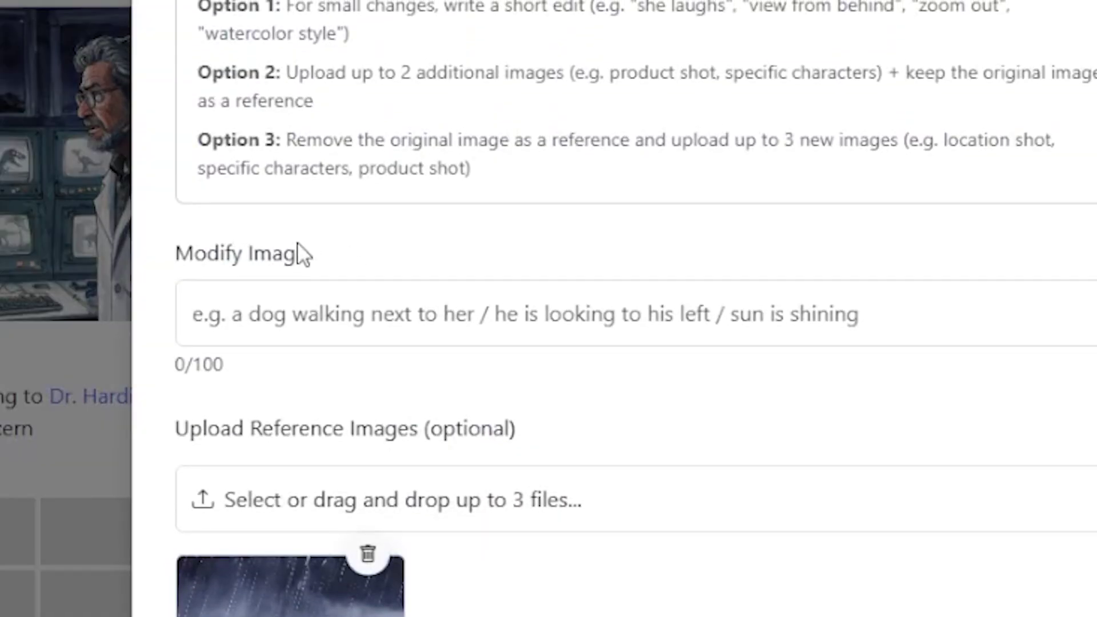
left_click(245, 320)
type("Aerial drone shot, looking straight down")
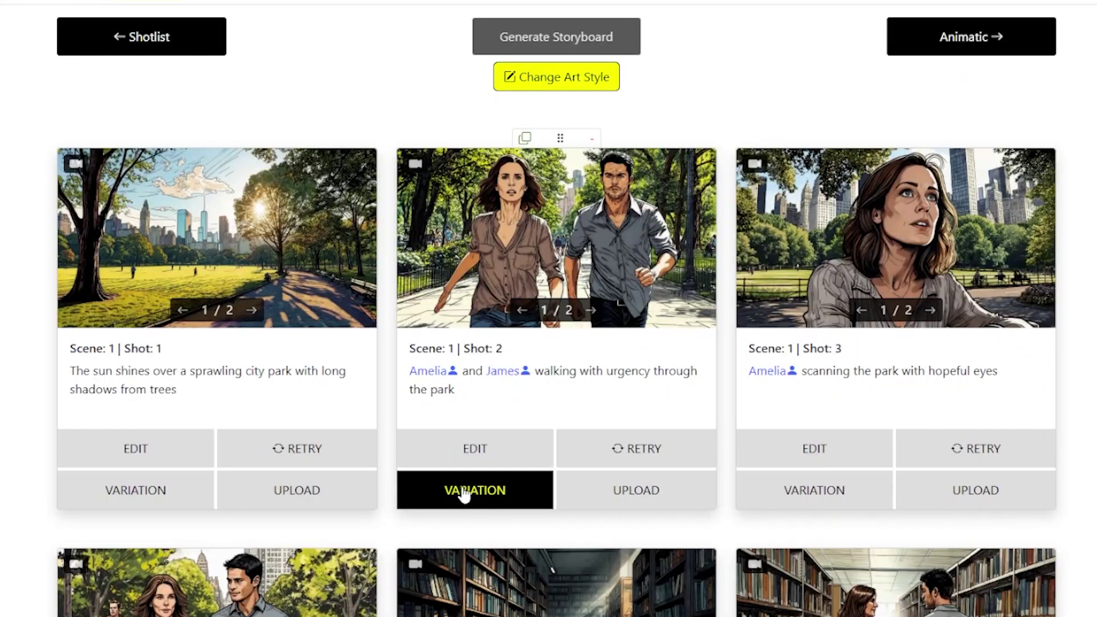
Request a variation of Amelia and James walking with her dress in deep emerald green.
left_click(465, 490)
left_click(346, 296)
type("Change her dress color to deep emerald green")
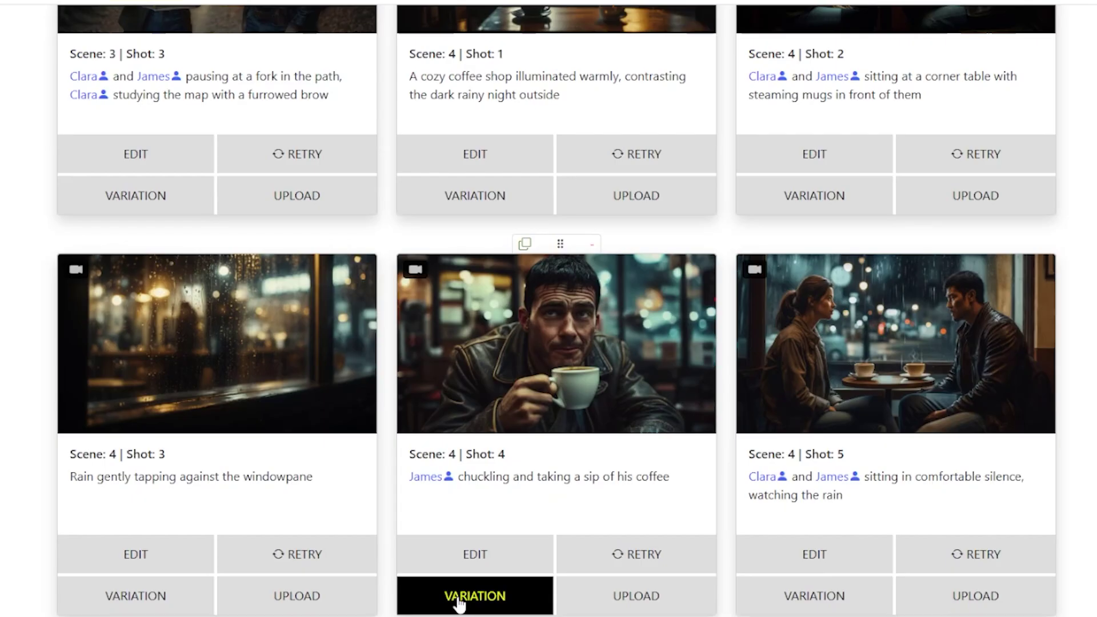
Paste a new modification prompt for the coffee-drinking man shot.
left_click(472, 595)
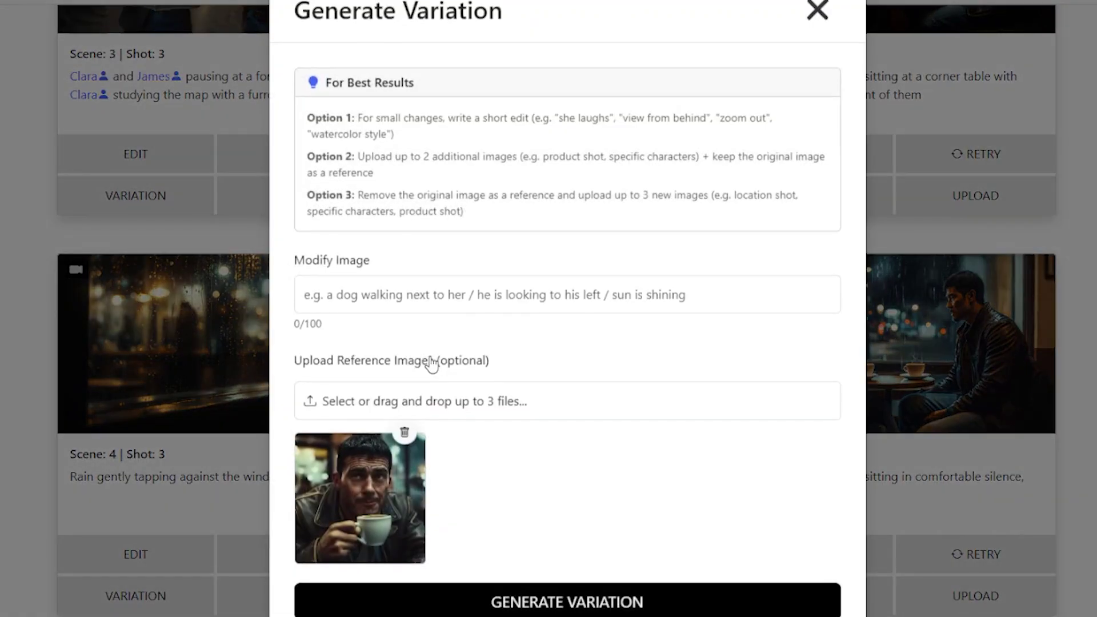
left_click(346, 287)
type("Make the coffee mug bright red with a glossy finish")
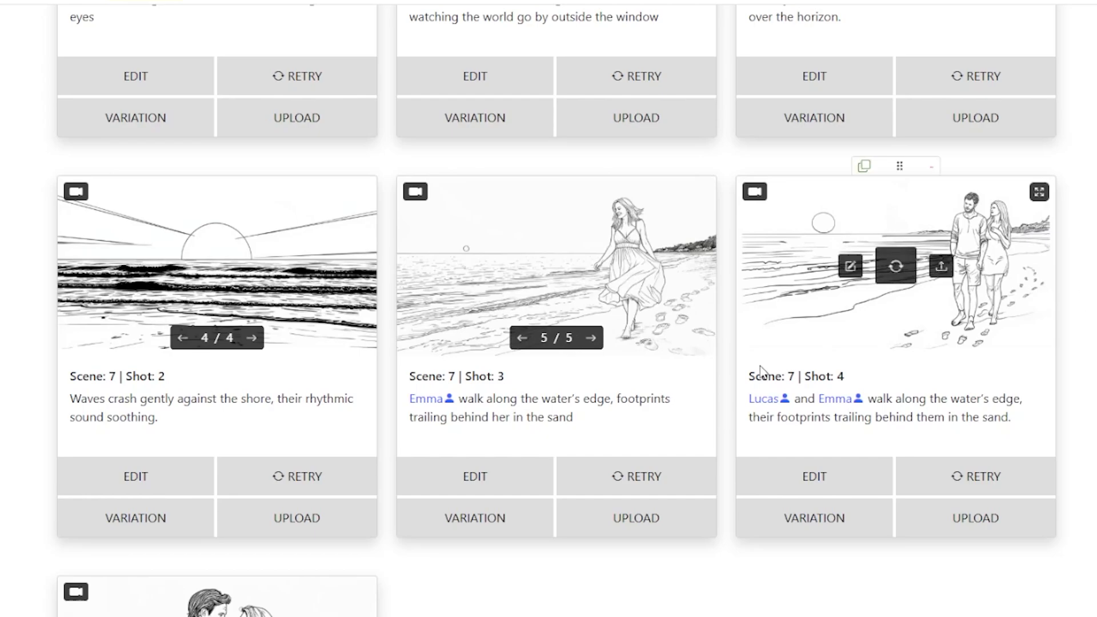
Paste prompts adding a golden retriever beside Emma and a child holding a balloon.
left_click(475, 517)
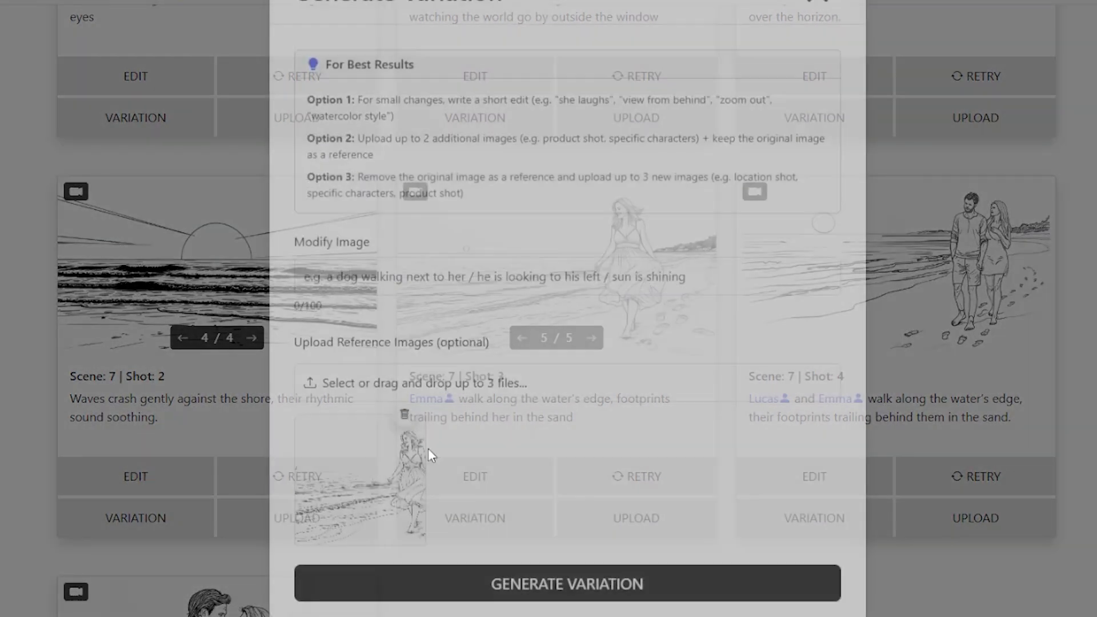
left_click(332, 302)
type("Add a golden retriever sitting next to the character")
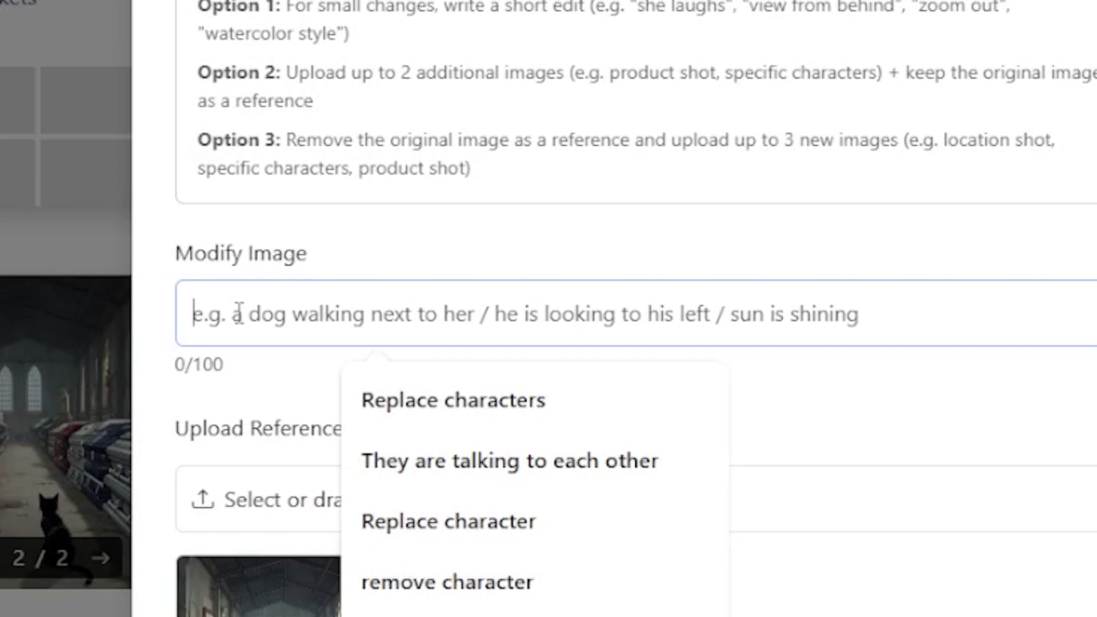
type("Introduce a child holding a balloon in the background")
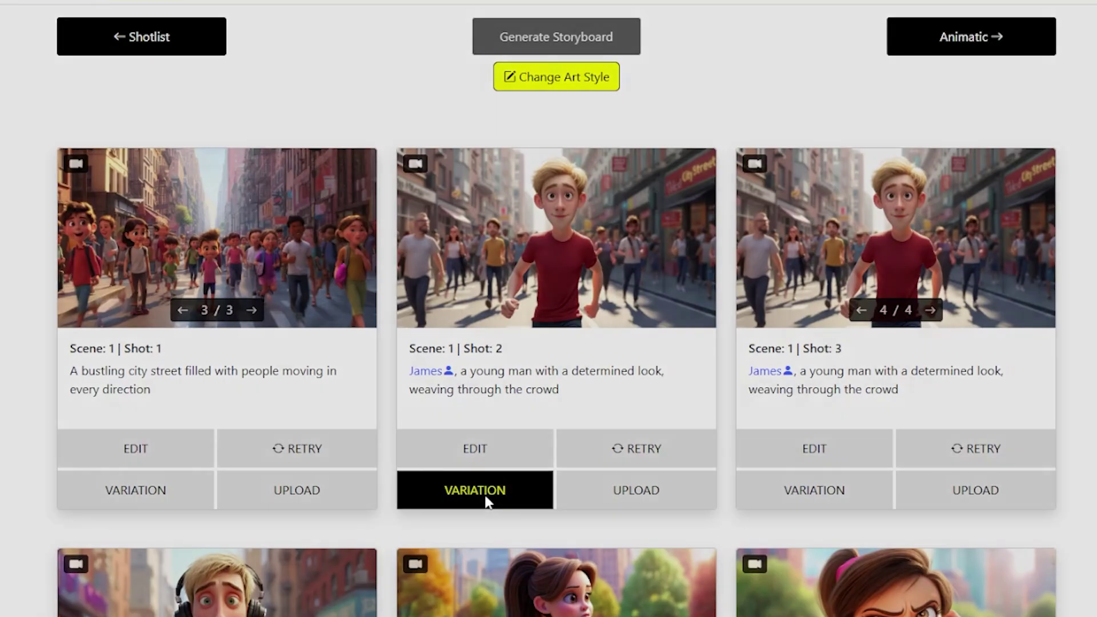
Regenerate James's crowd shot with 'Remove the crowd in the background' and view it full size.
left_click(485, 498)
left_click(376, 307)
type("Remove the crowd in the background")
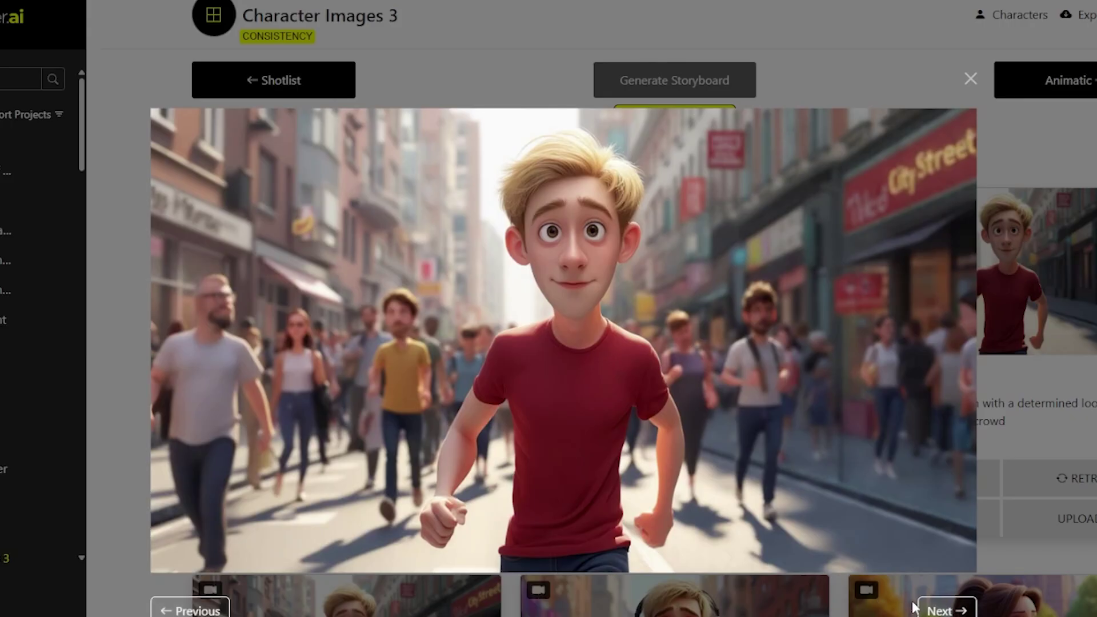
left_click(942, 606)
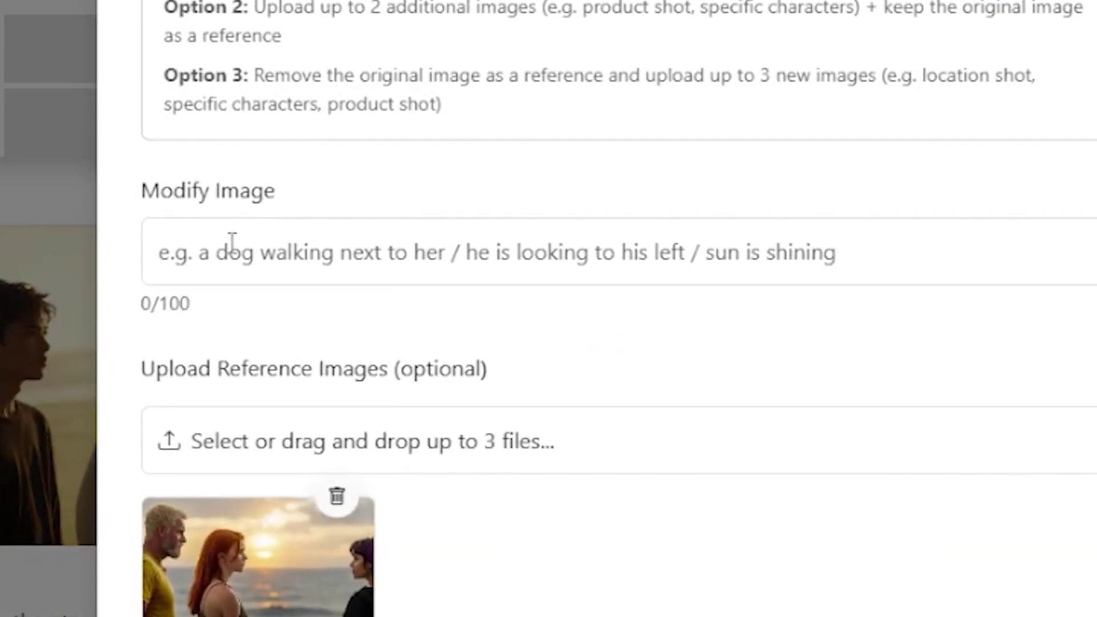
Paste the 1970s film poster and watercolor painting style prompts into the shots' prompt fields.
left_click(231, 241)
type("In the style of a 1970s film poster")
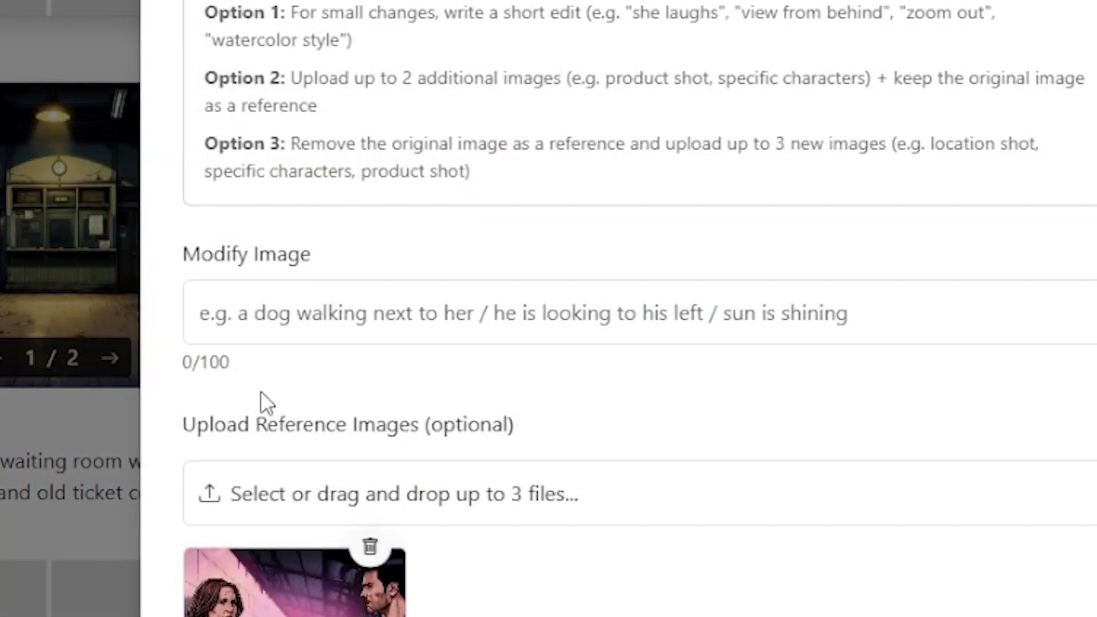
left_click(238, 318)
type("Convert to black-and-white noir style with dramatic shadows")
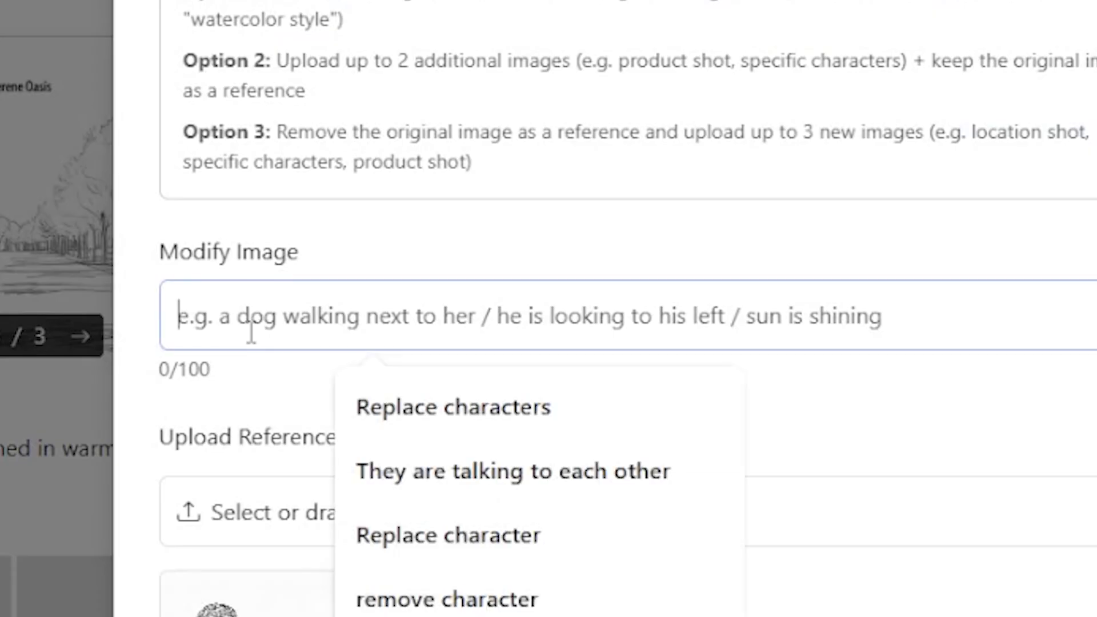
type("Rendered in watercolor painting style")
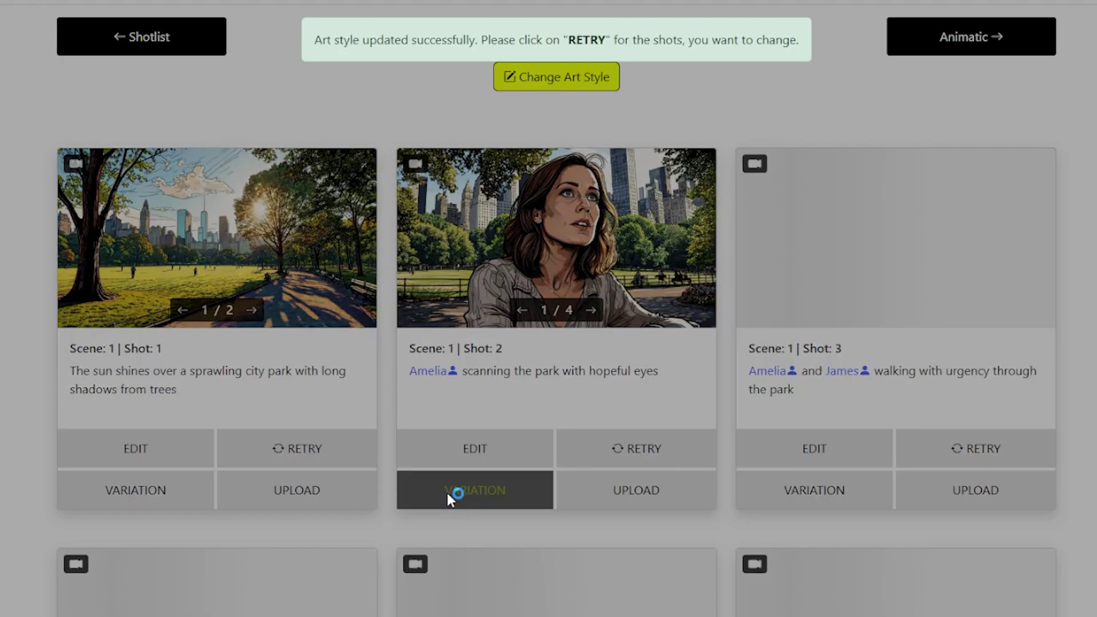
Prompt Amelia to present the bottle, attach the Crazy Energy bottle reference image and generate.
left_click(453, 490)
left_click(366, 296)
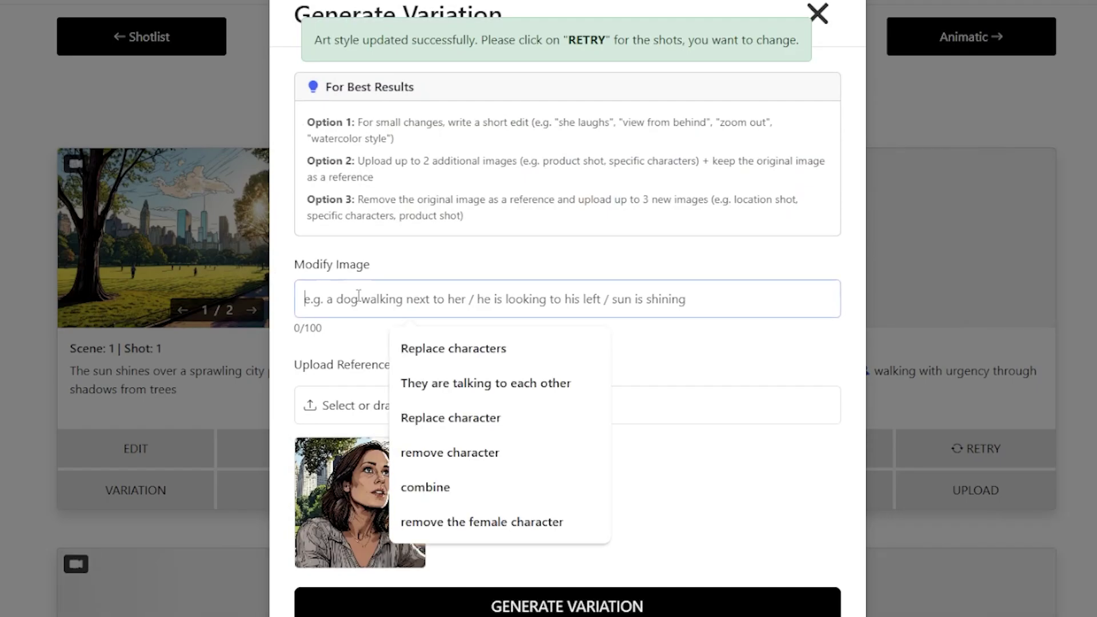
type("Add this bottle, which she is pres")
left_click(583, 401)
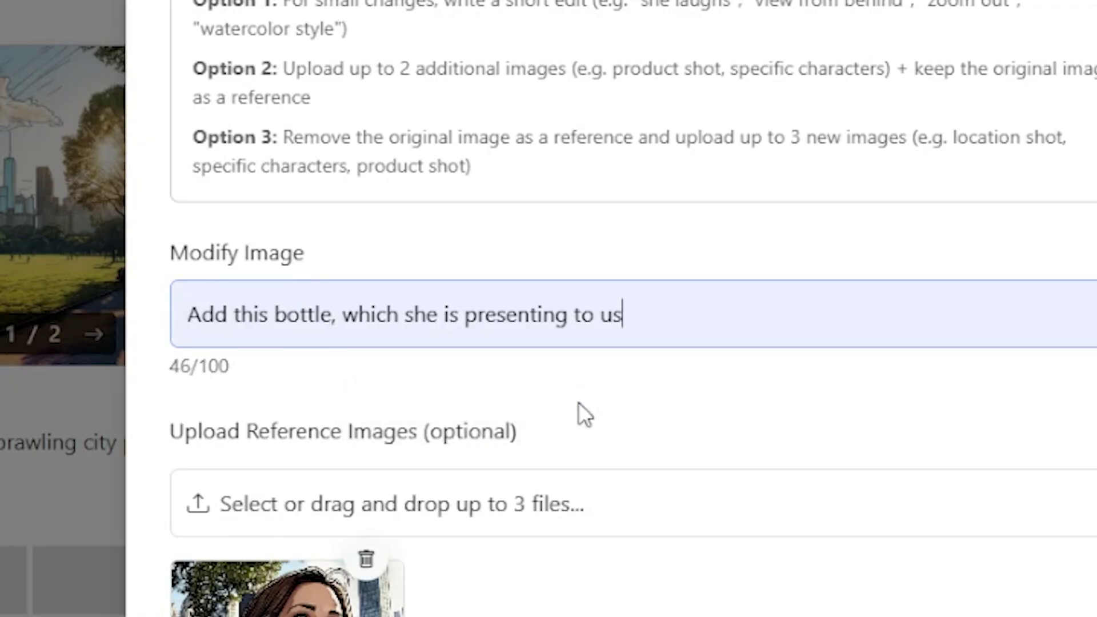
left_click(426, 506)
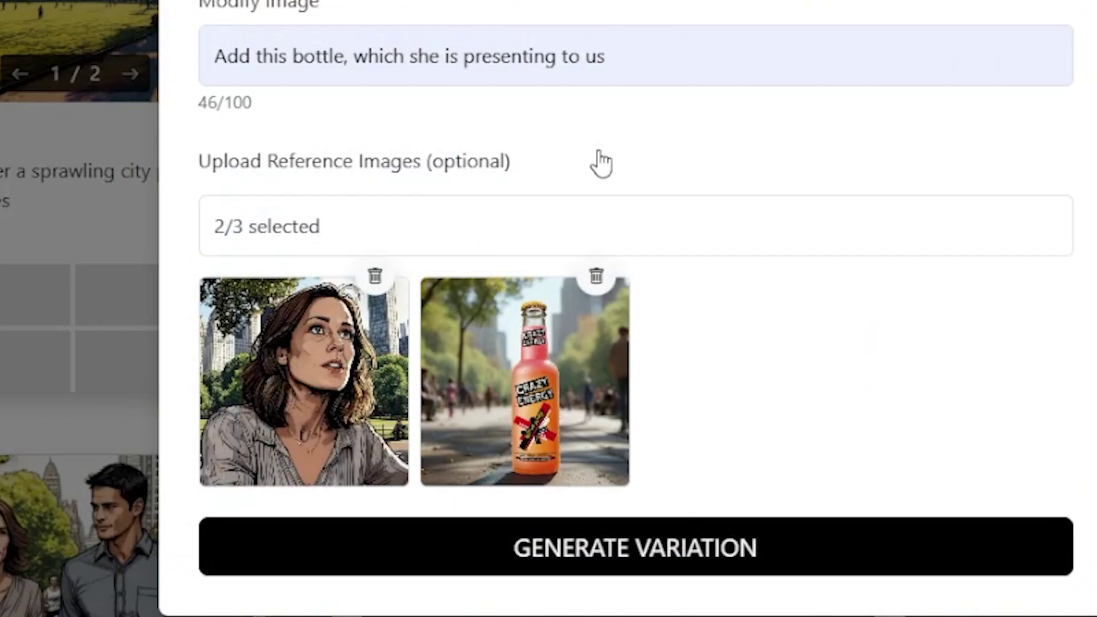
left_click(586, 546)
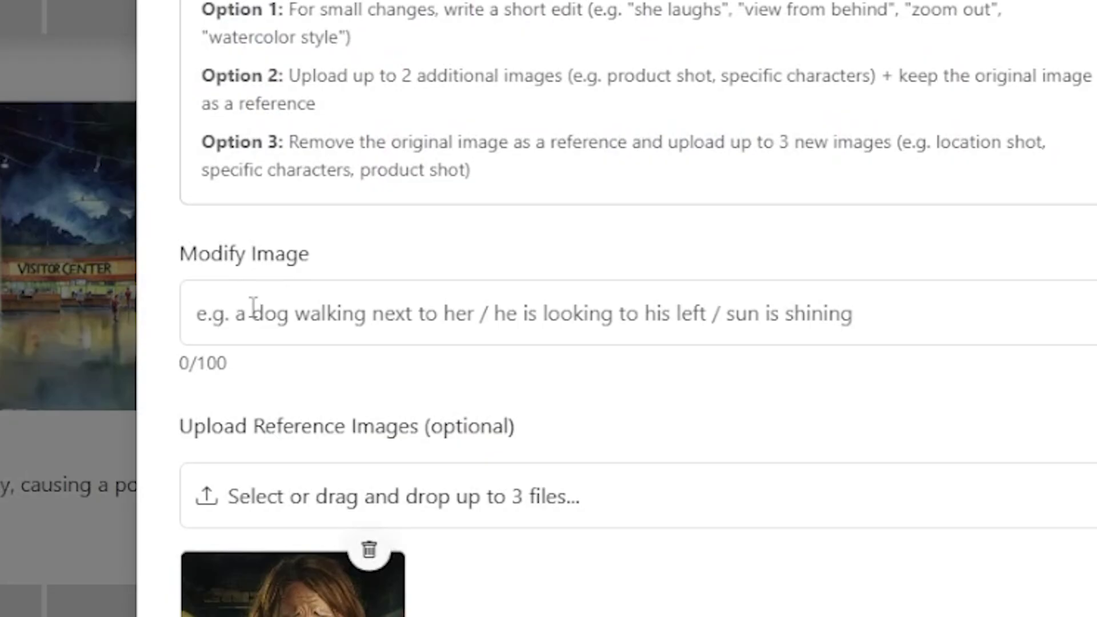
Prompt 'Place our company logo on the coffee cup', attach the logo reference image and generate.
left_click(255, 311)
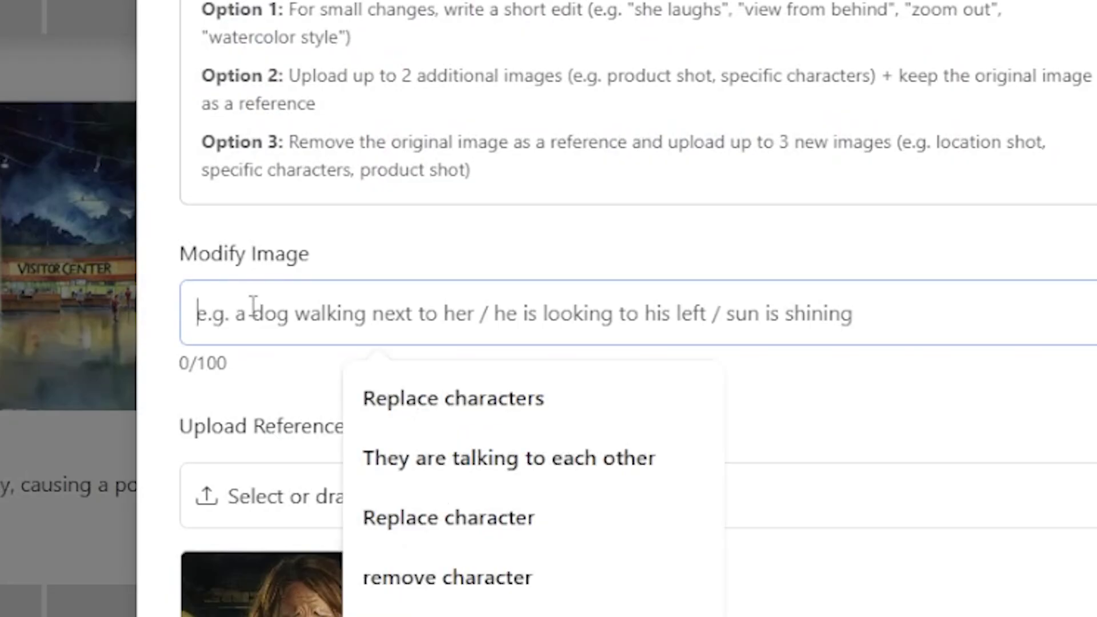
type("Place our company logo on the coffee cup")
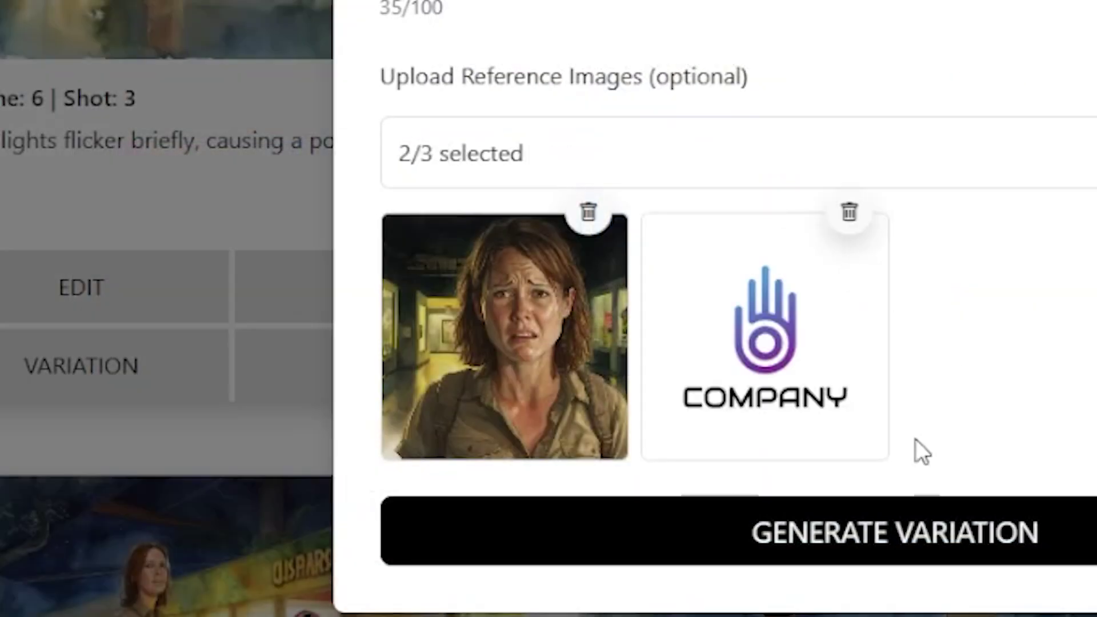
left_click(874, 534)
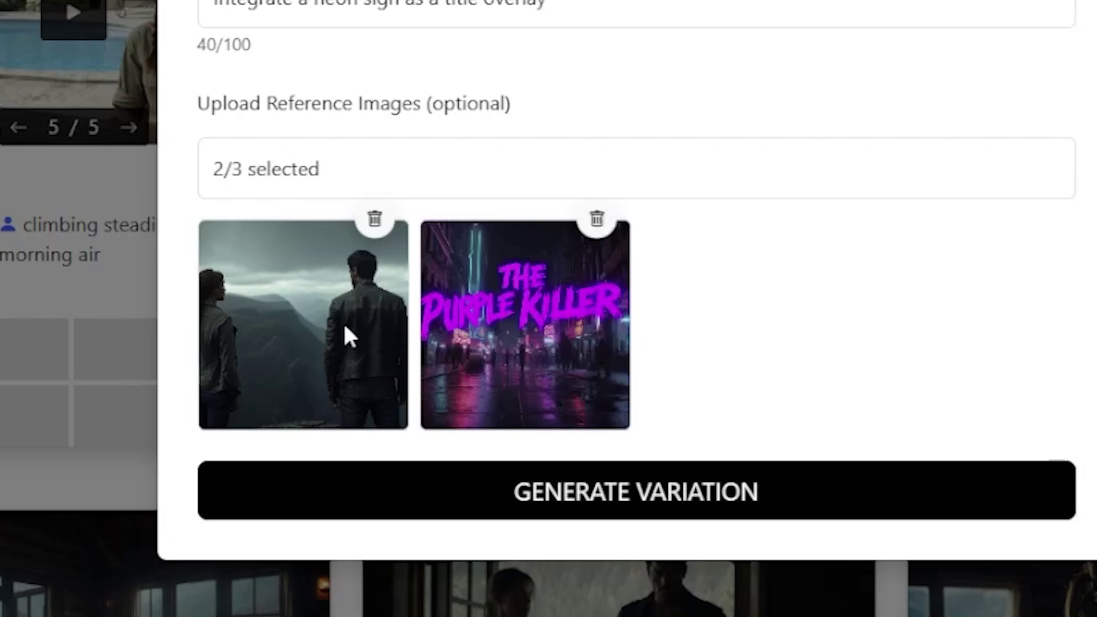
left_click(616, 483)
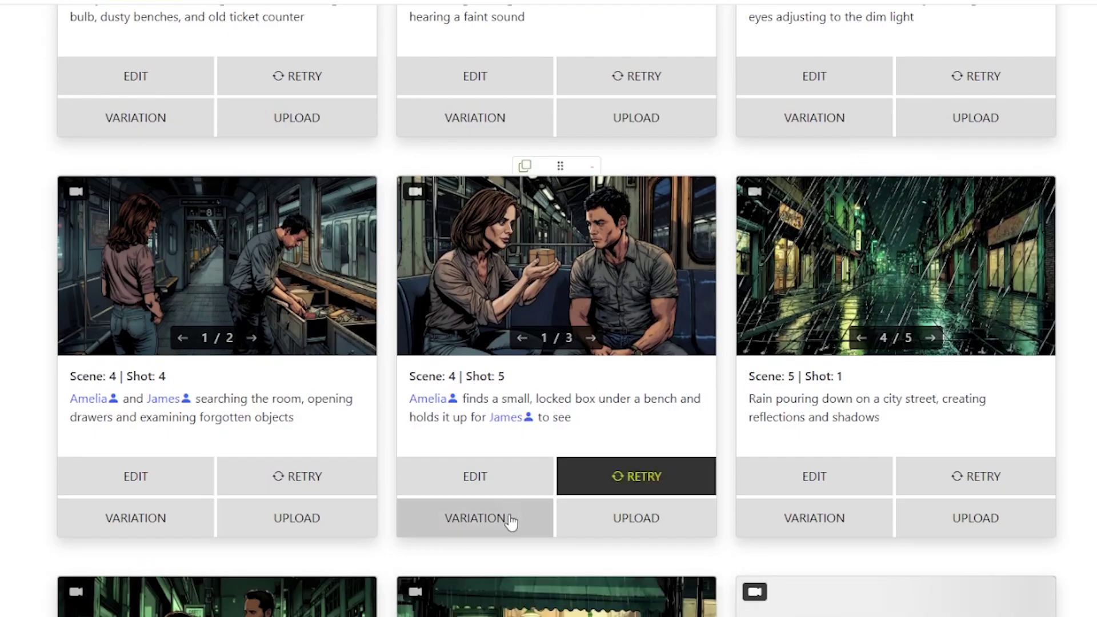
Regenerate Scene 4 Shot 5 with the replace-the-man prompt and the actor headshot, then enlarge the result.
left_click(496, 515)
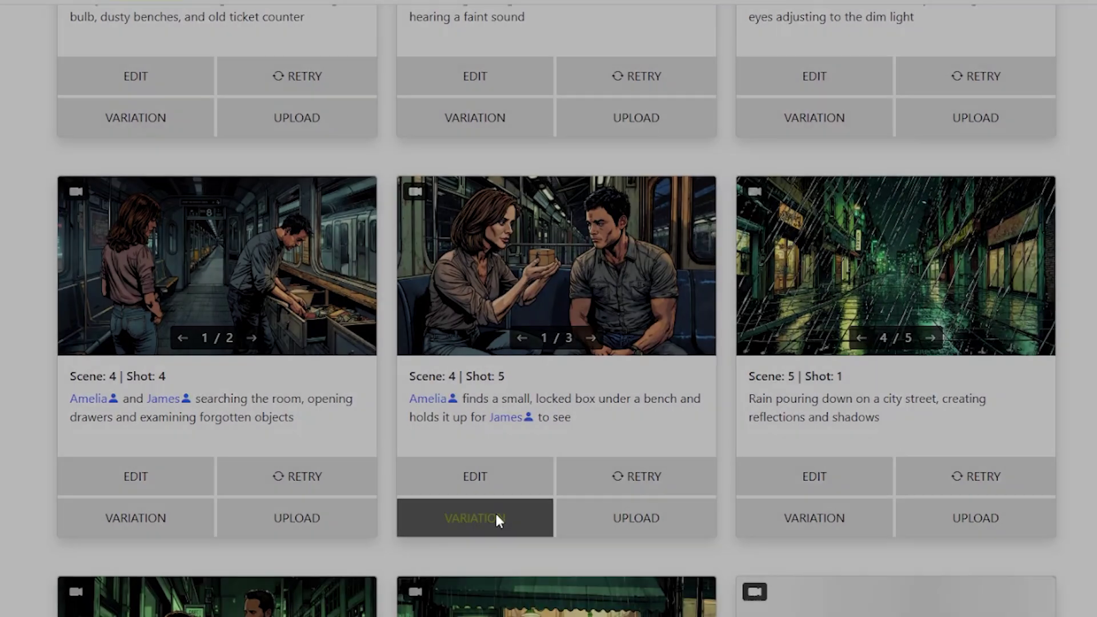
left_click(359, 297)
type("Replace the man with this actor's headshot")
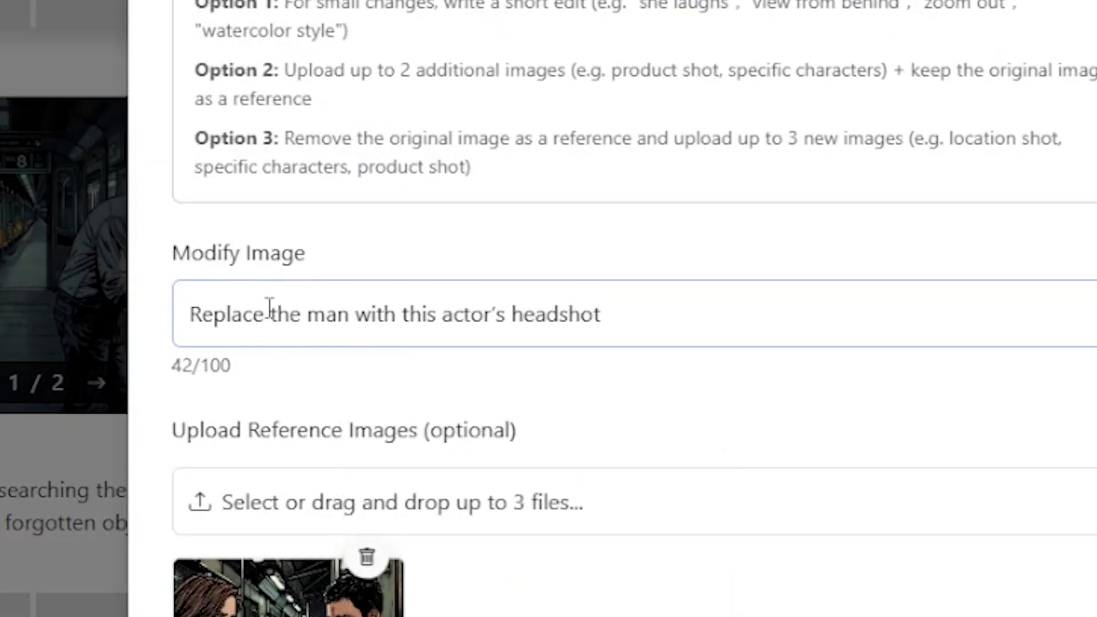
left_click(357, 523)
double_click(380, 285)
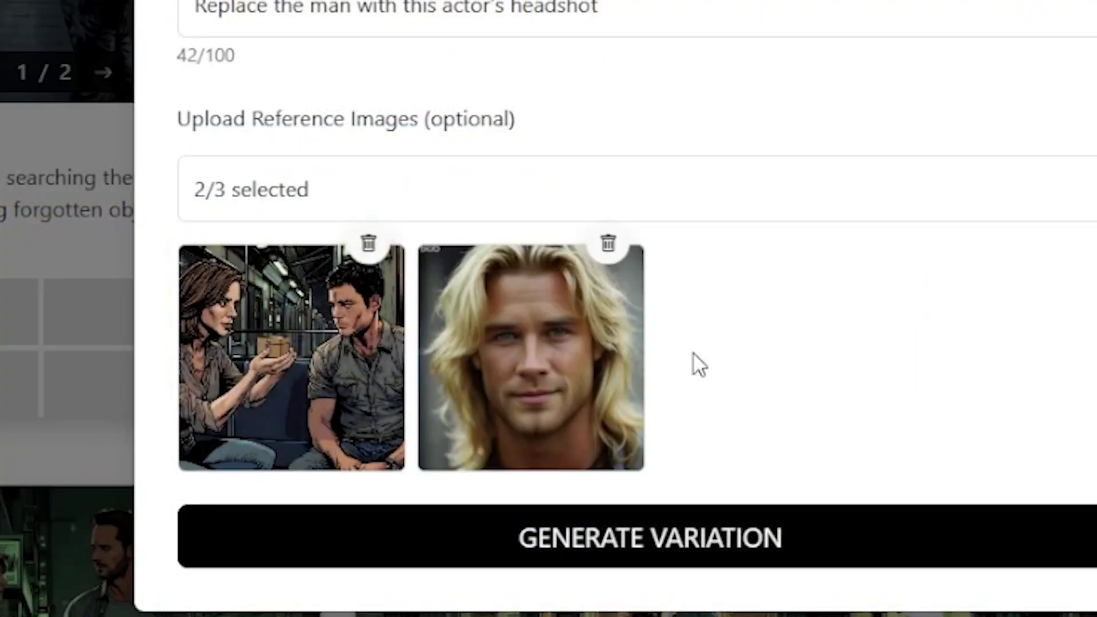
left_click(666, 542)
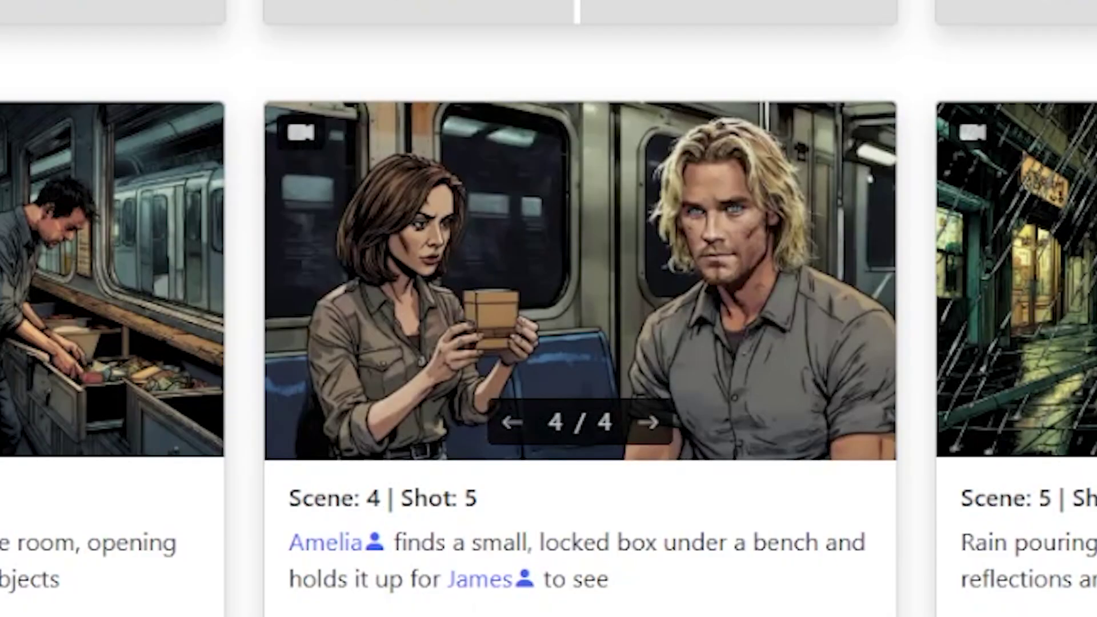
left_click(857, 126)
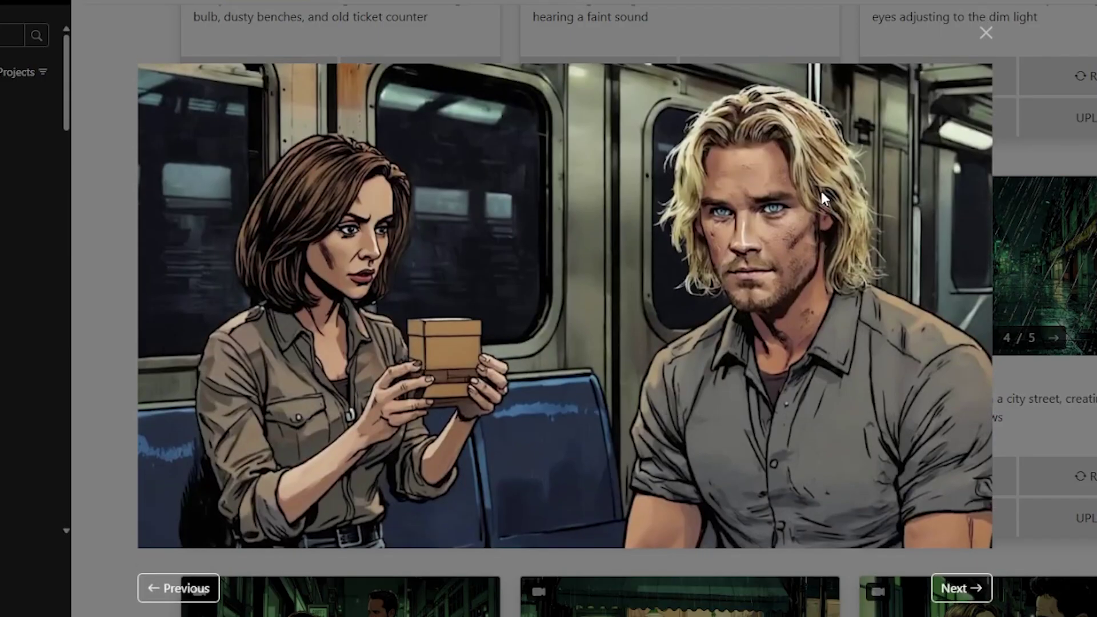
Start a new variation of Scene 4 Shot 2 and enter the young skater-boy prompt.
left_click(1052, 149)
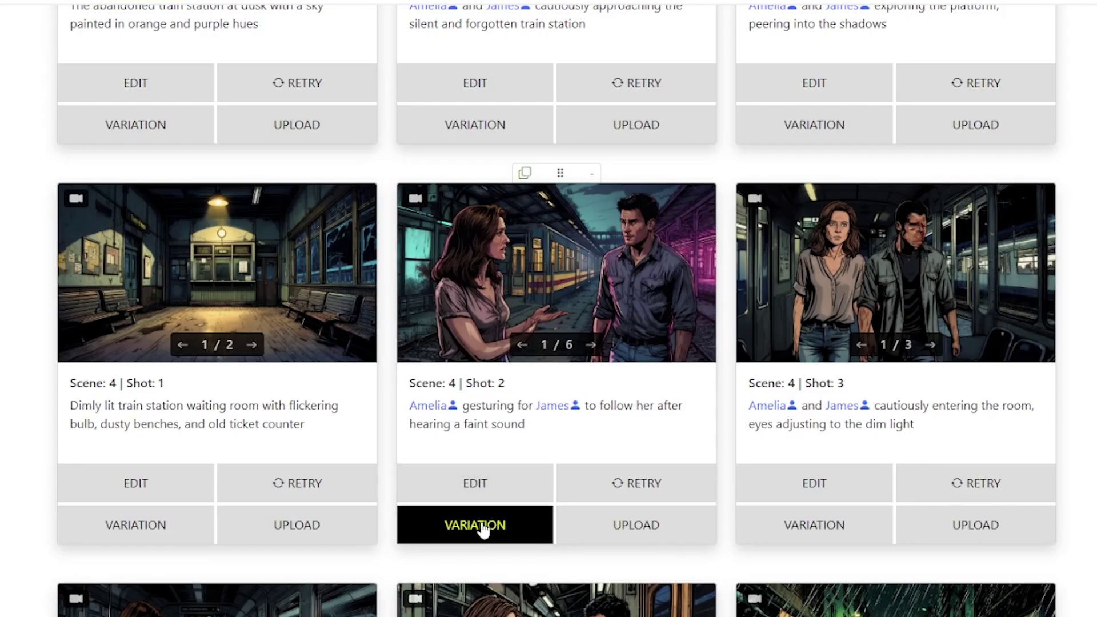
left_click(481, 524)
left_click(252, 303)
type("remove")
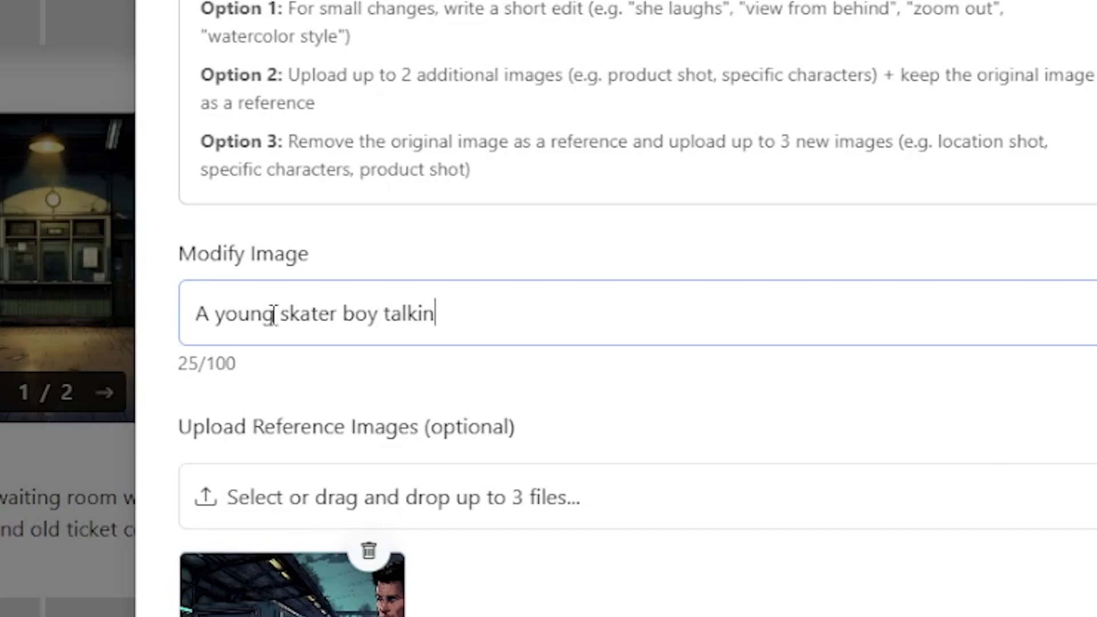
type("g o")
key("BackSpace")
type("to")
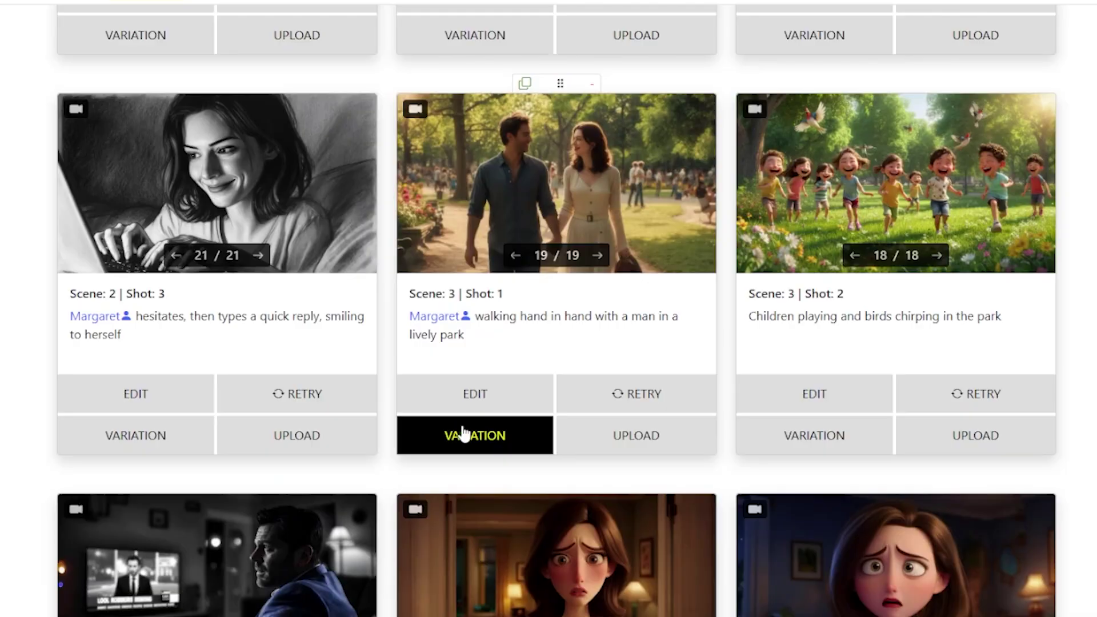
Generate the park couple variation with 'They are walking hand in hand' and three references, then enlarge it.
left_click(463, 435)
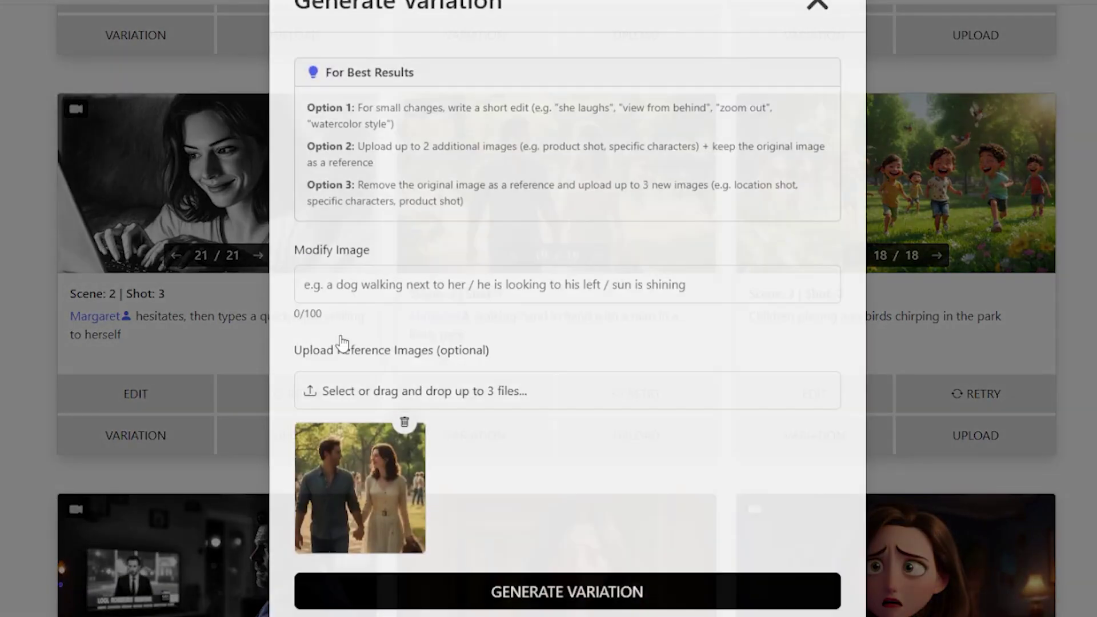
type("remove characters")
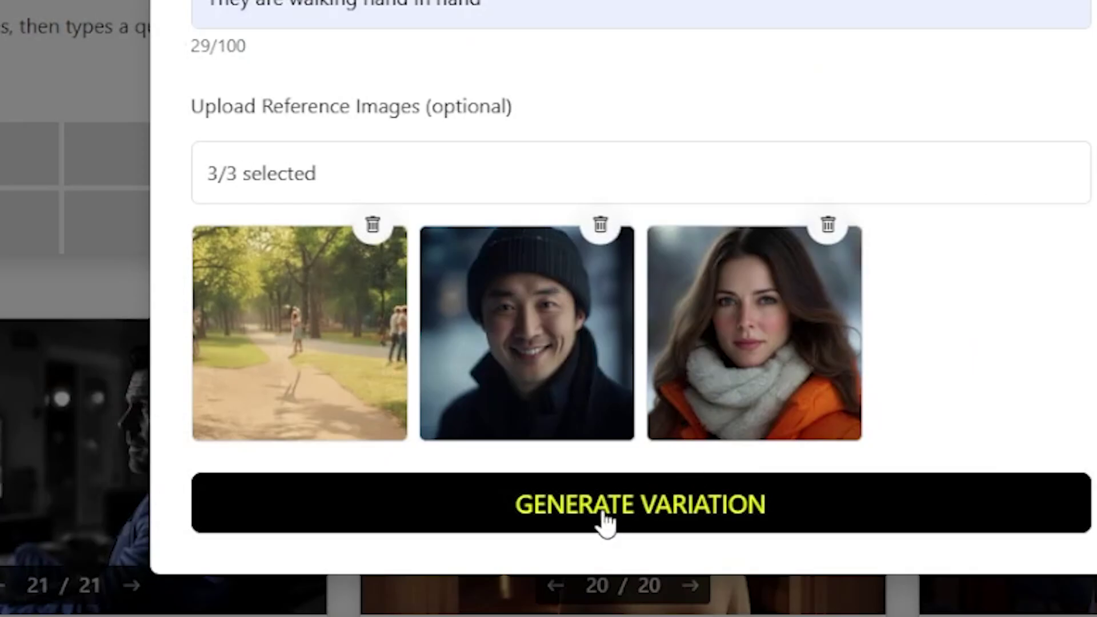
left_click(606, 506)
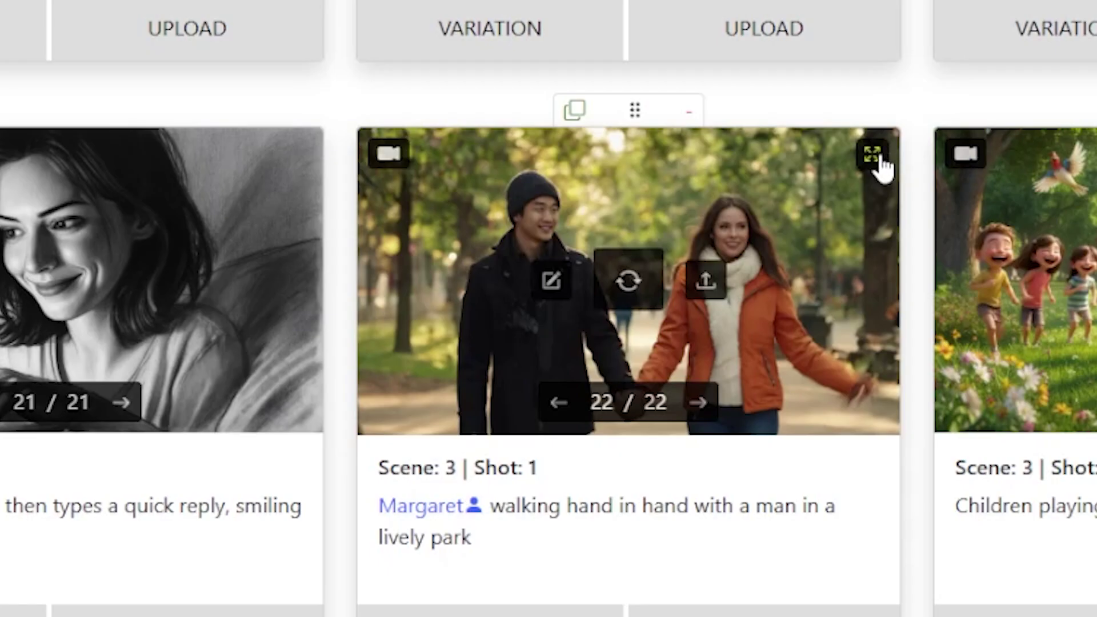
left_click(873, 159)
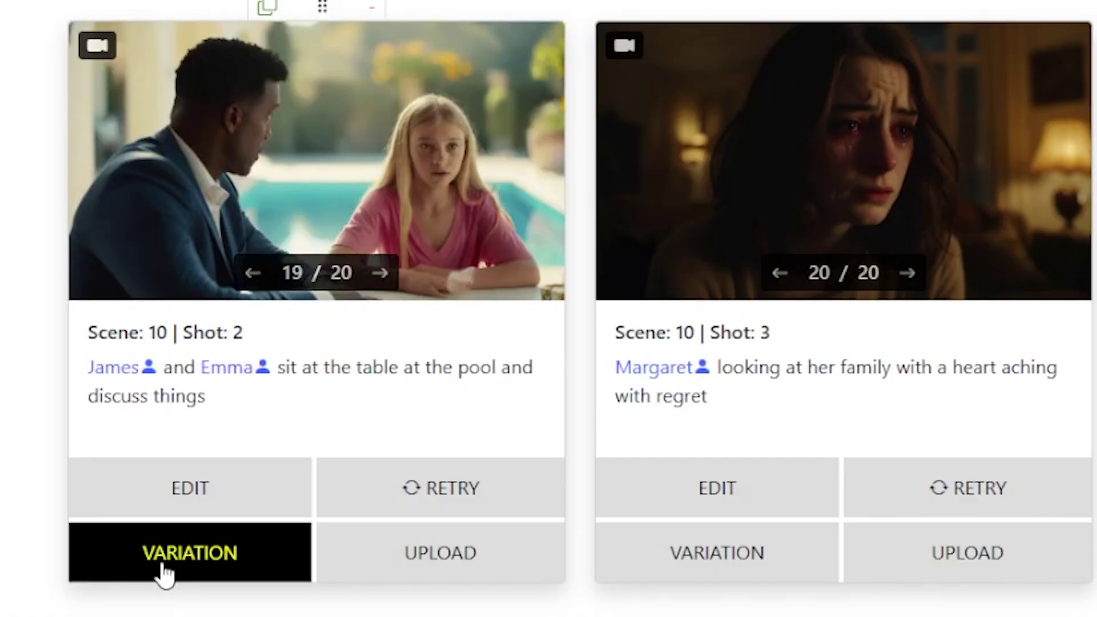
Regenerate the poolside table shot with the young woman's portrait replacing the original reference, then enlarge it.
left_click(163, 574)
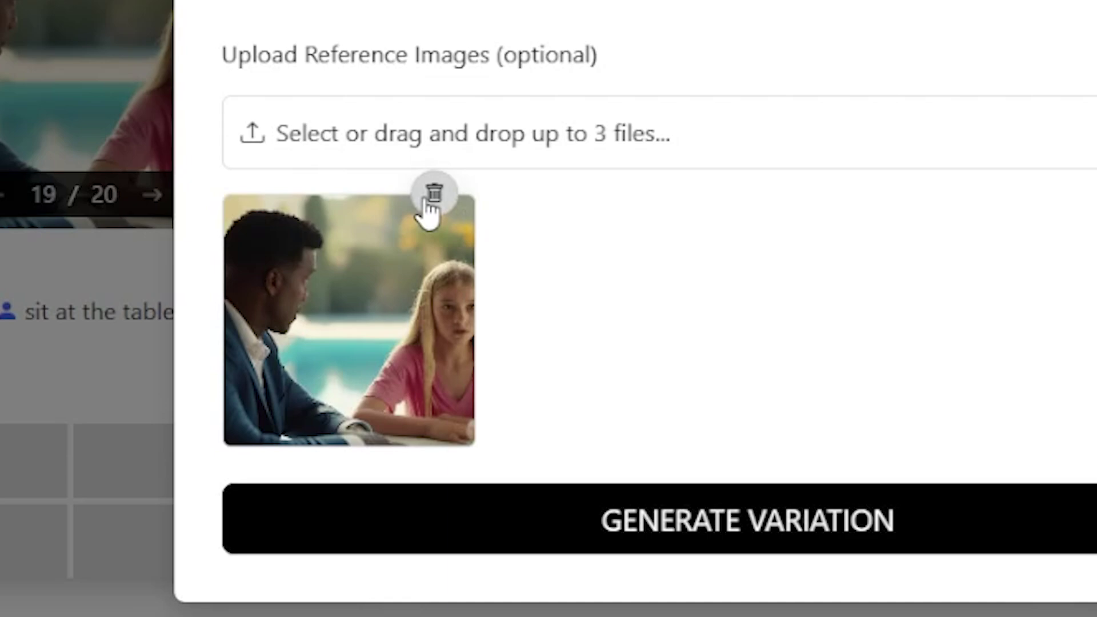
left_click(430, 197)
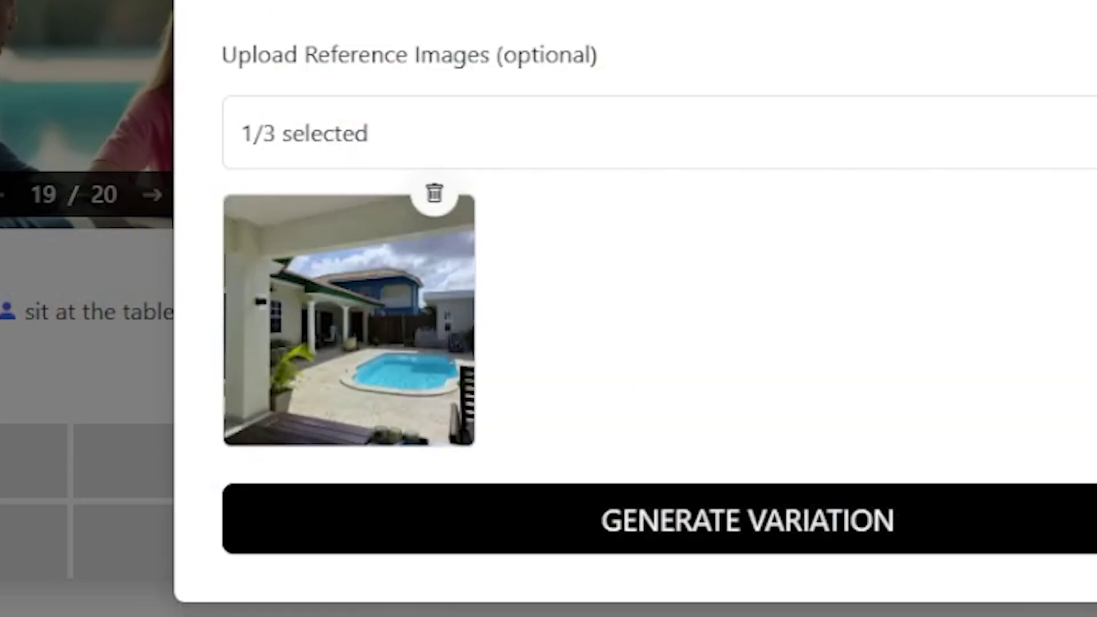
left_click(355, 128)
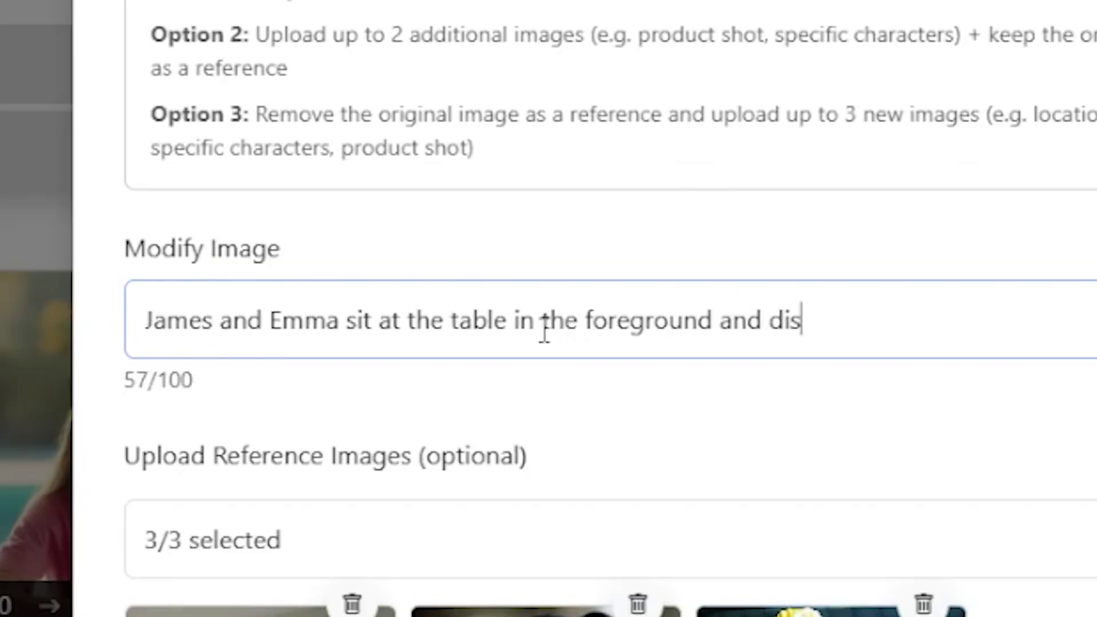
type("cuss thi")
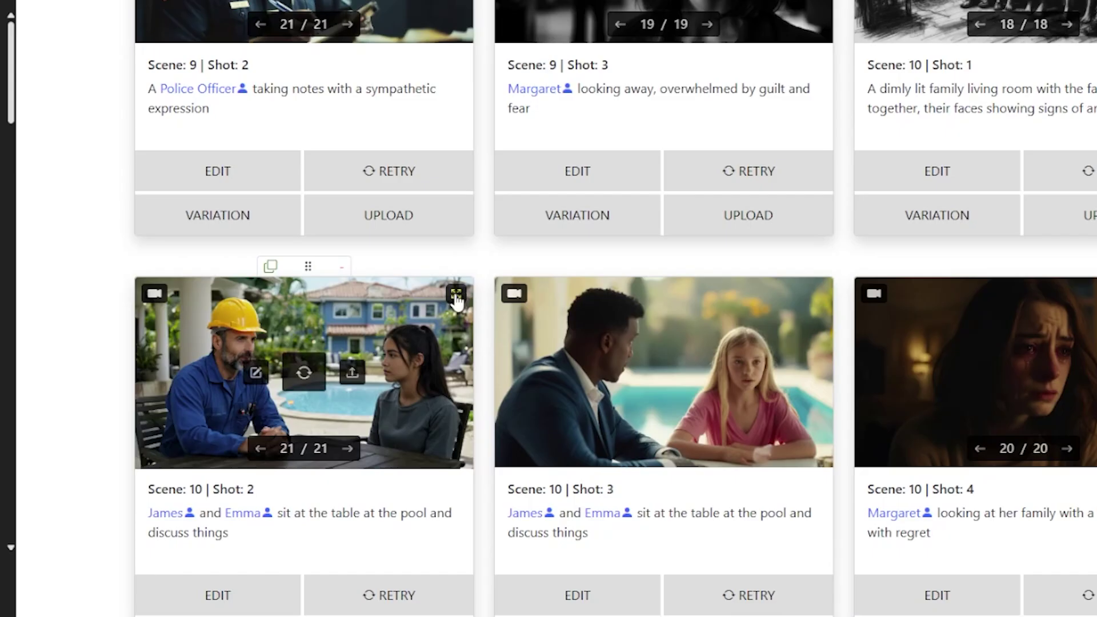
left_click(454, 293)
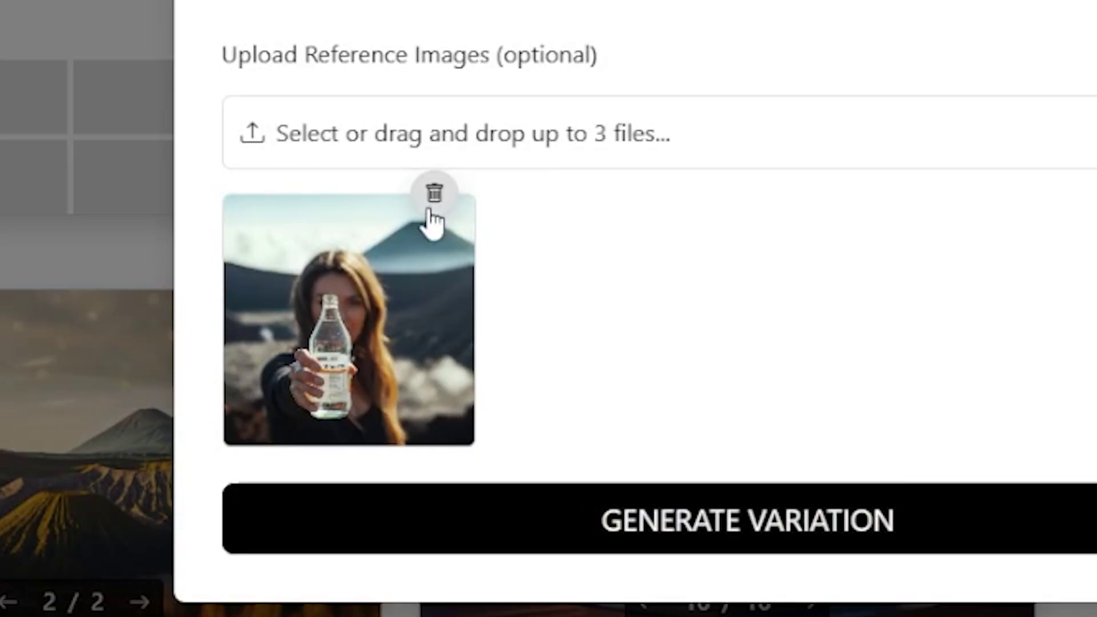
Replace the bottle shot's original reference with the volcano landscape and type the volcano-erupts prompt.
left_click(434, 196)
left_click(335, 253)
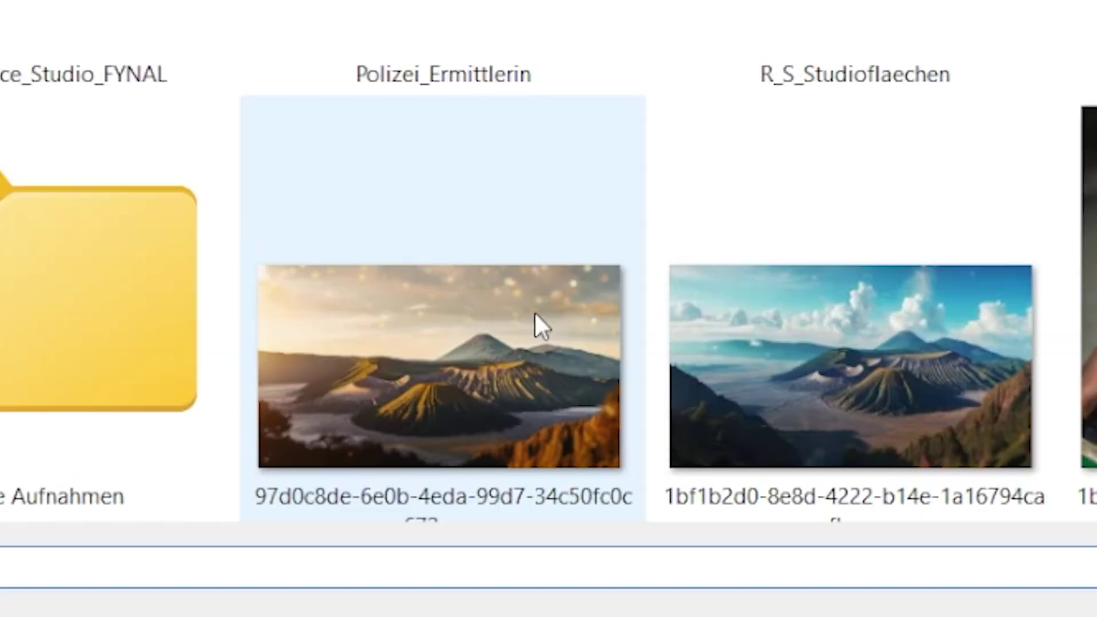
double_click(534, 311)
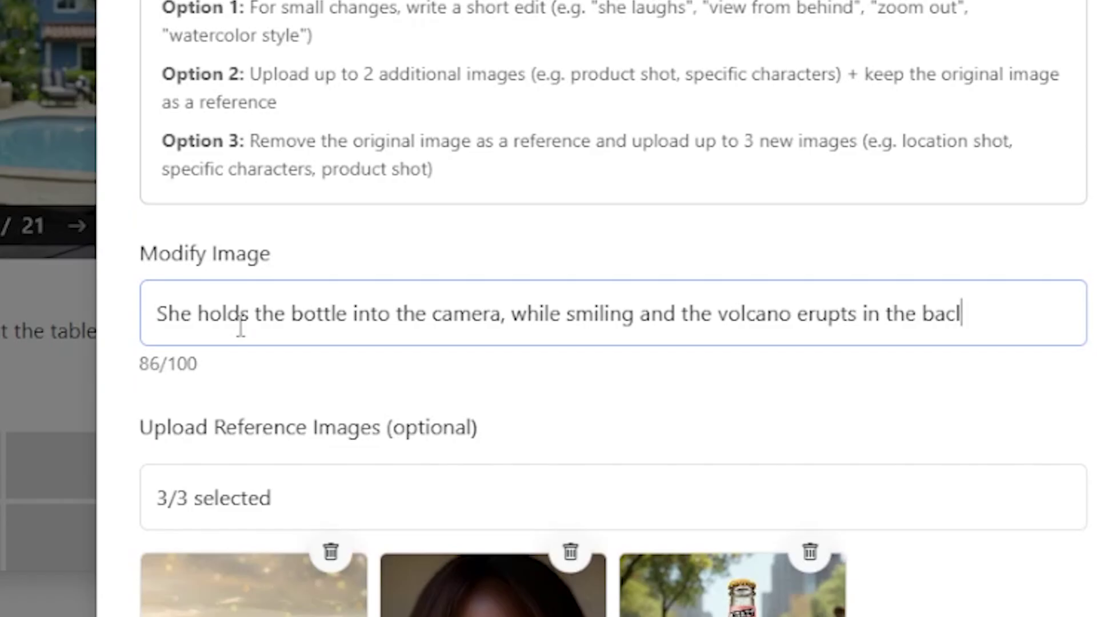
type("ground")
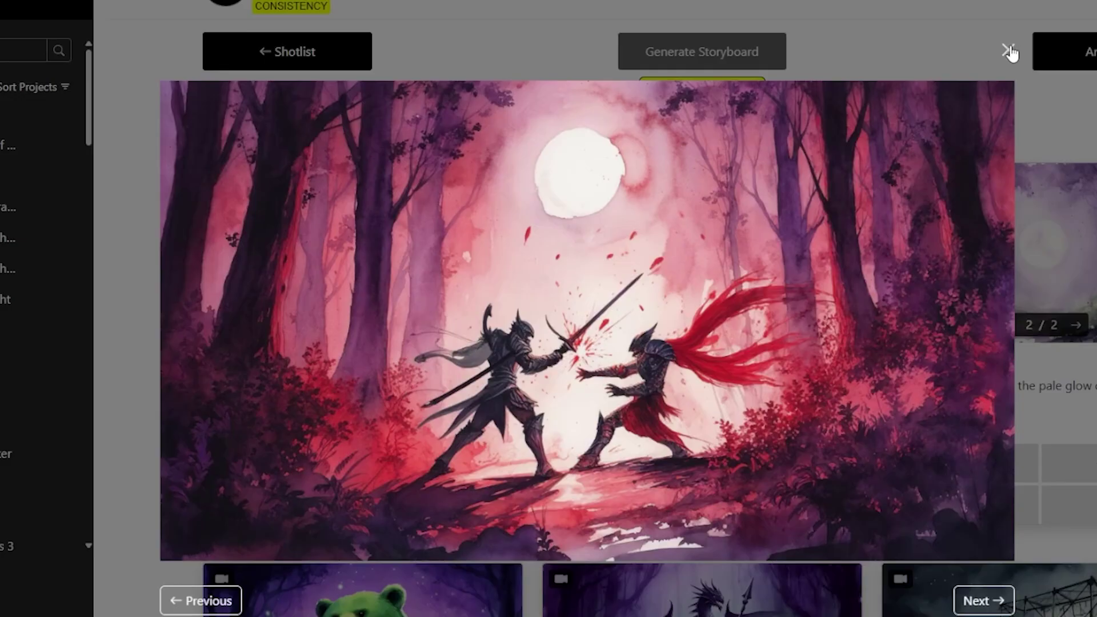
Start a Scene 1 Shot 2 variation using the moonlit forest, dragon and armoured bear images as references.
left_click(1010, 51)
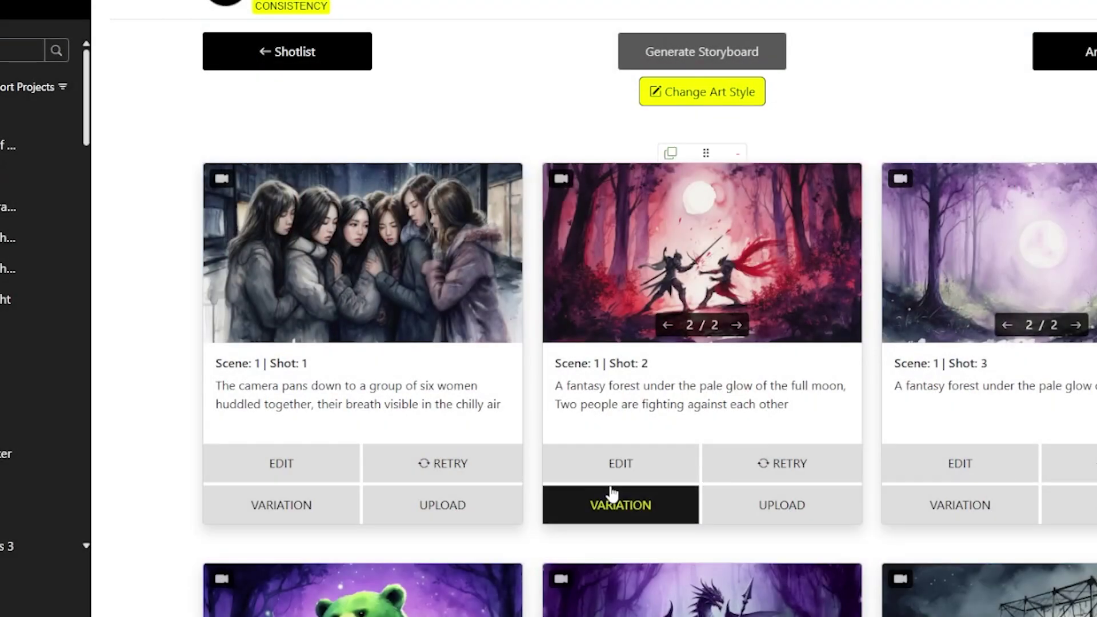
left_click(607, 504)
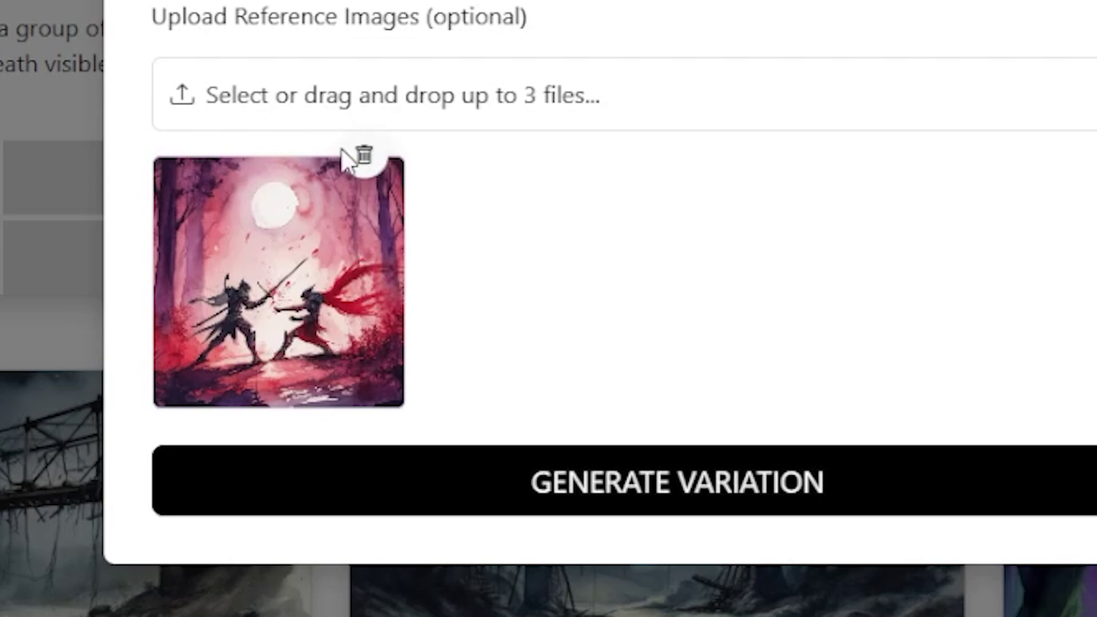
left_click(550, 448)
left_click(266, 197)
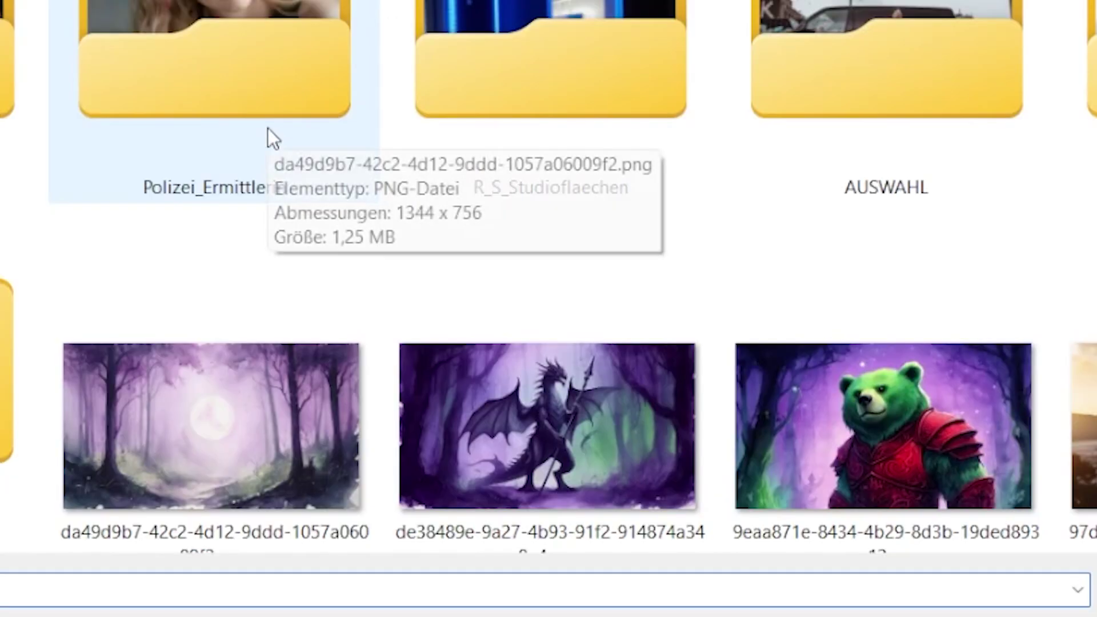
left_click(234, 315)
left_click(565, 328, "ctrl")
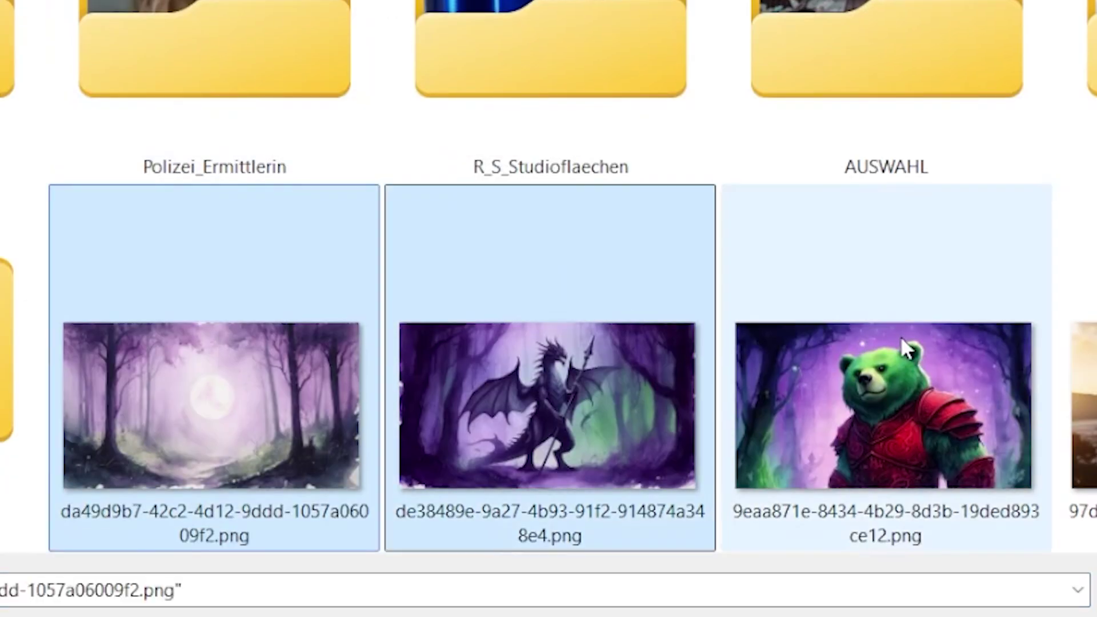
left_click(901, 336, "ctrl")
key("Return")
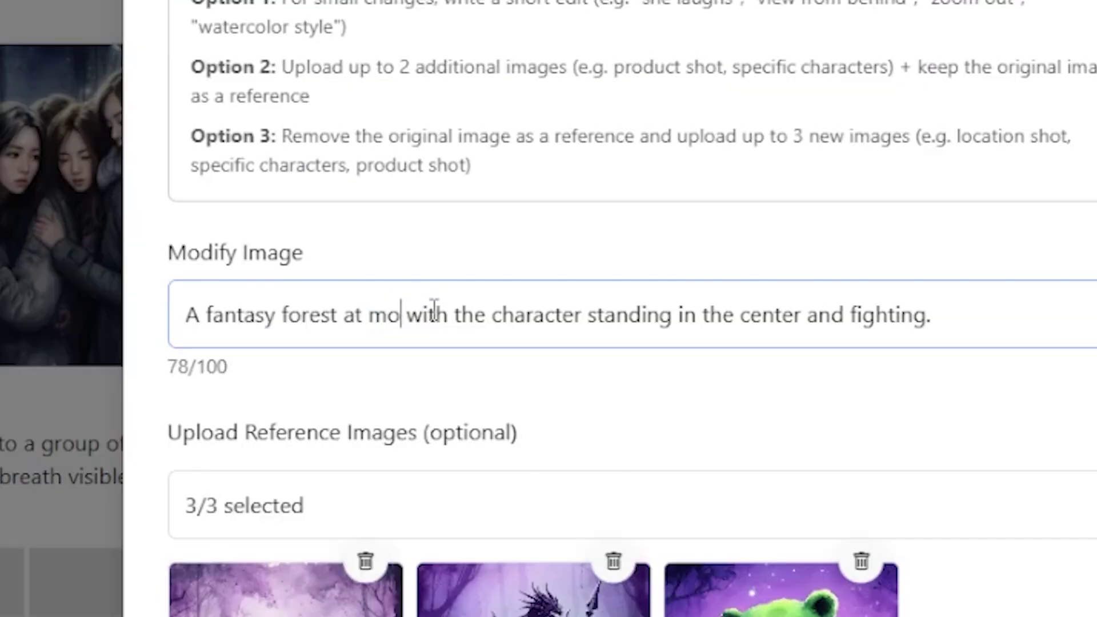
Enter the moonshine dragon-versus-bear prompt and enlarge the generated variation.
type("onshine")
key("BackSpace")
key("BackSpace")
type("i")
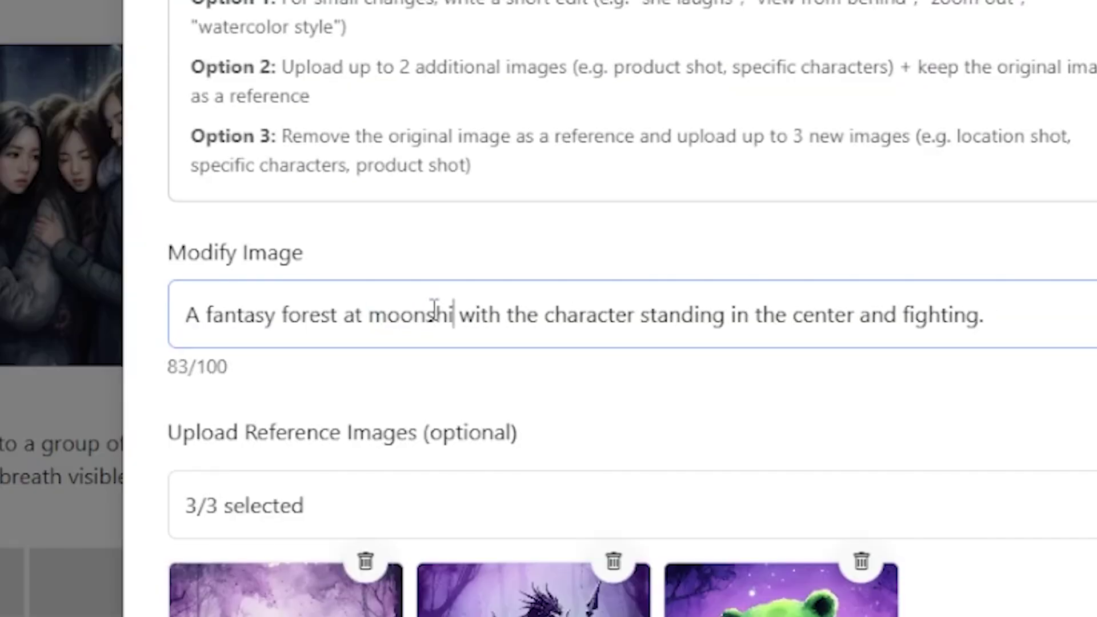
type("ne")
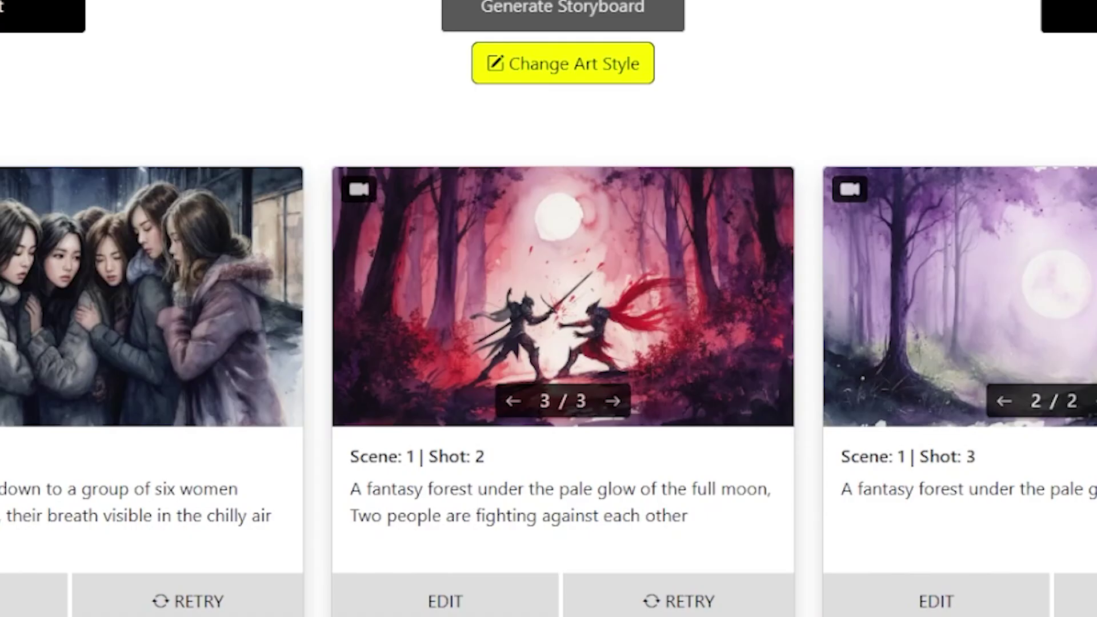
left_click(776, 185)
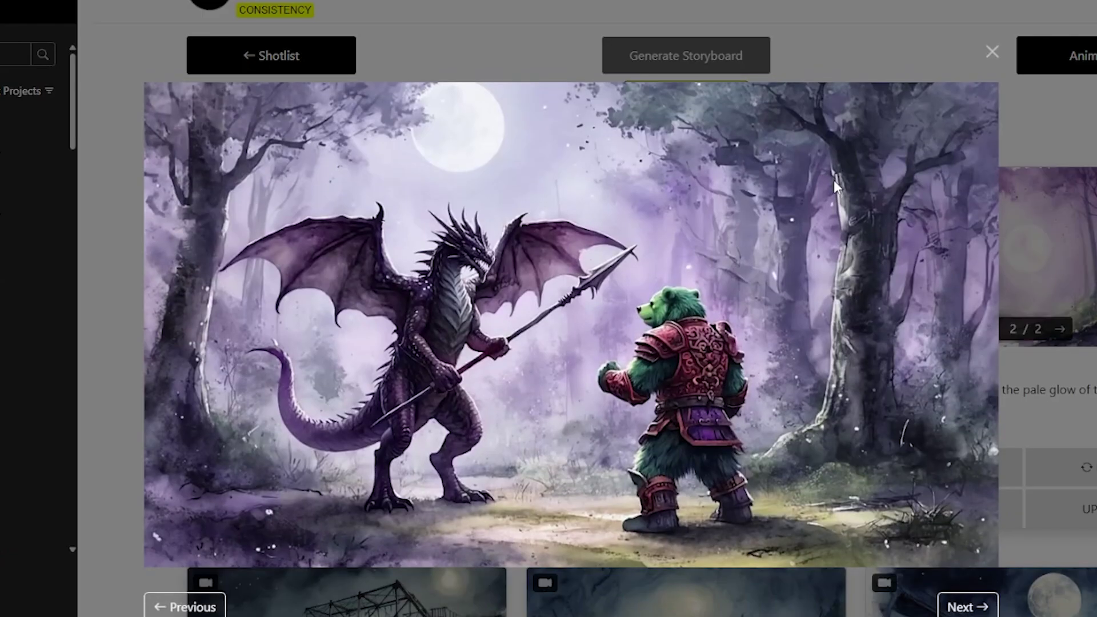
Duplicate the dragon-and-bear shot and enter 'the dragon attacks' as the copy's prompt.
key("Escape")
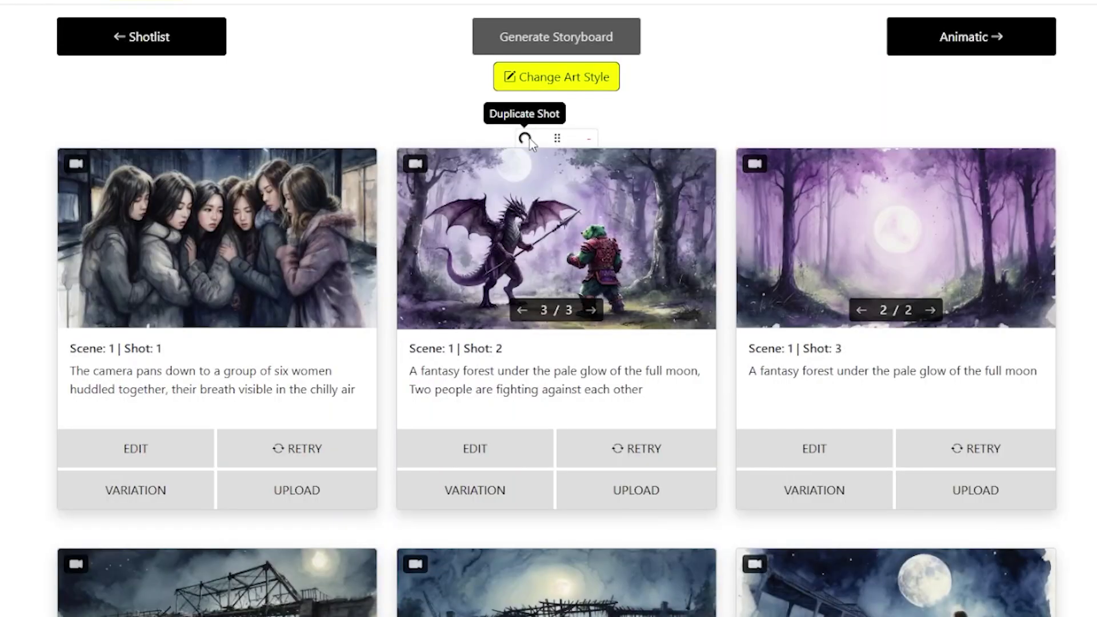
left_click(651, 155)
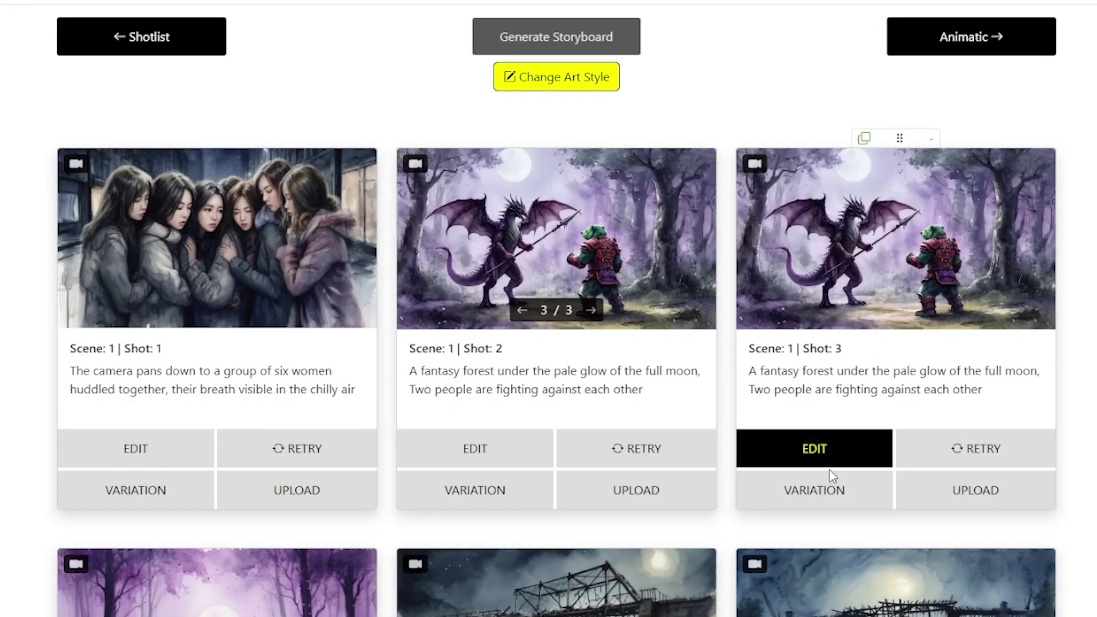
left_click(823, 452)
type("the dragon attac")
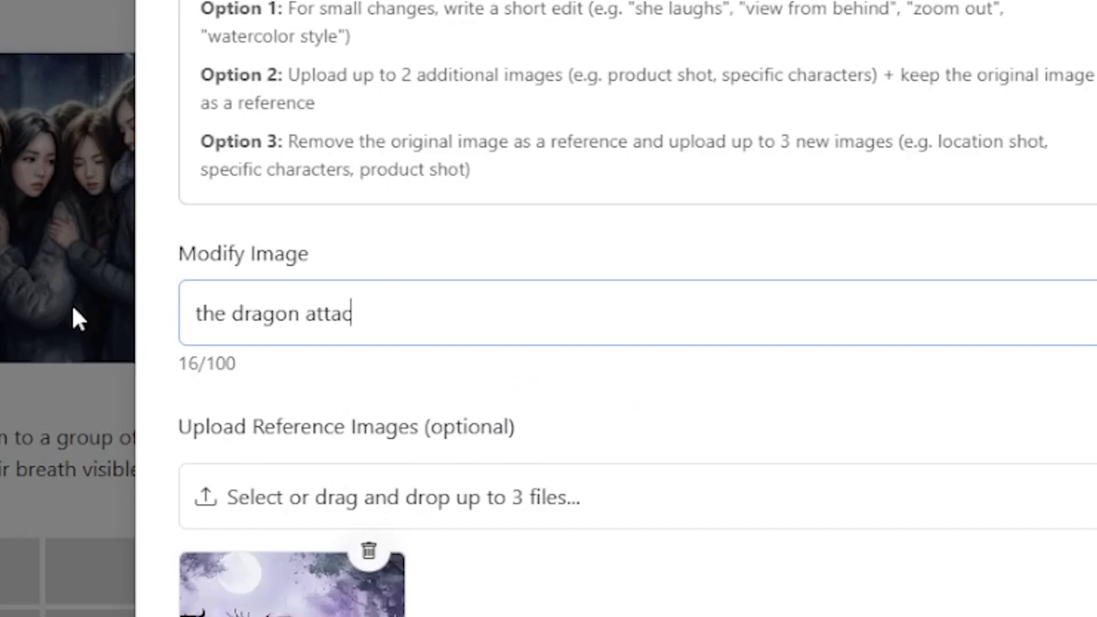
type("ks")
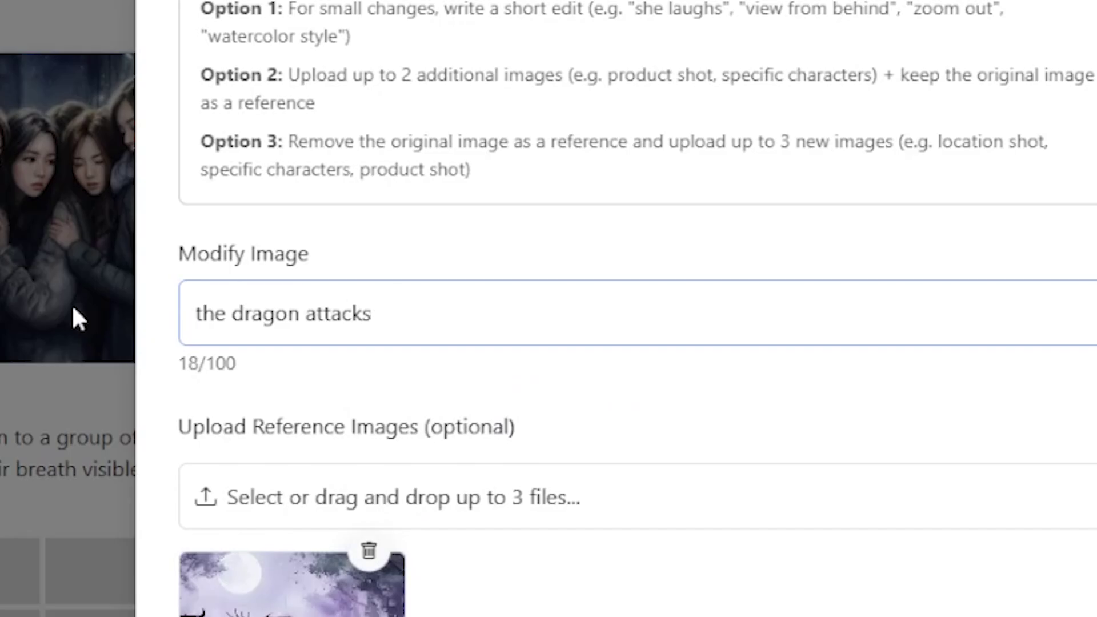